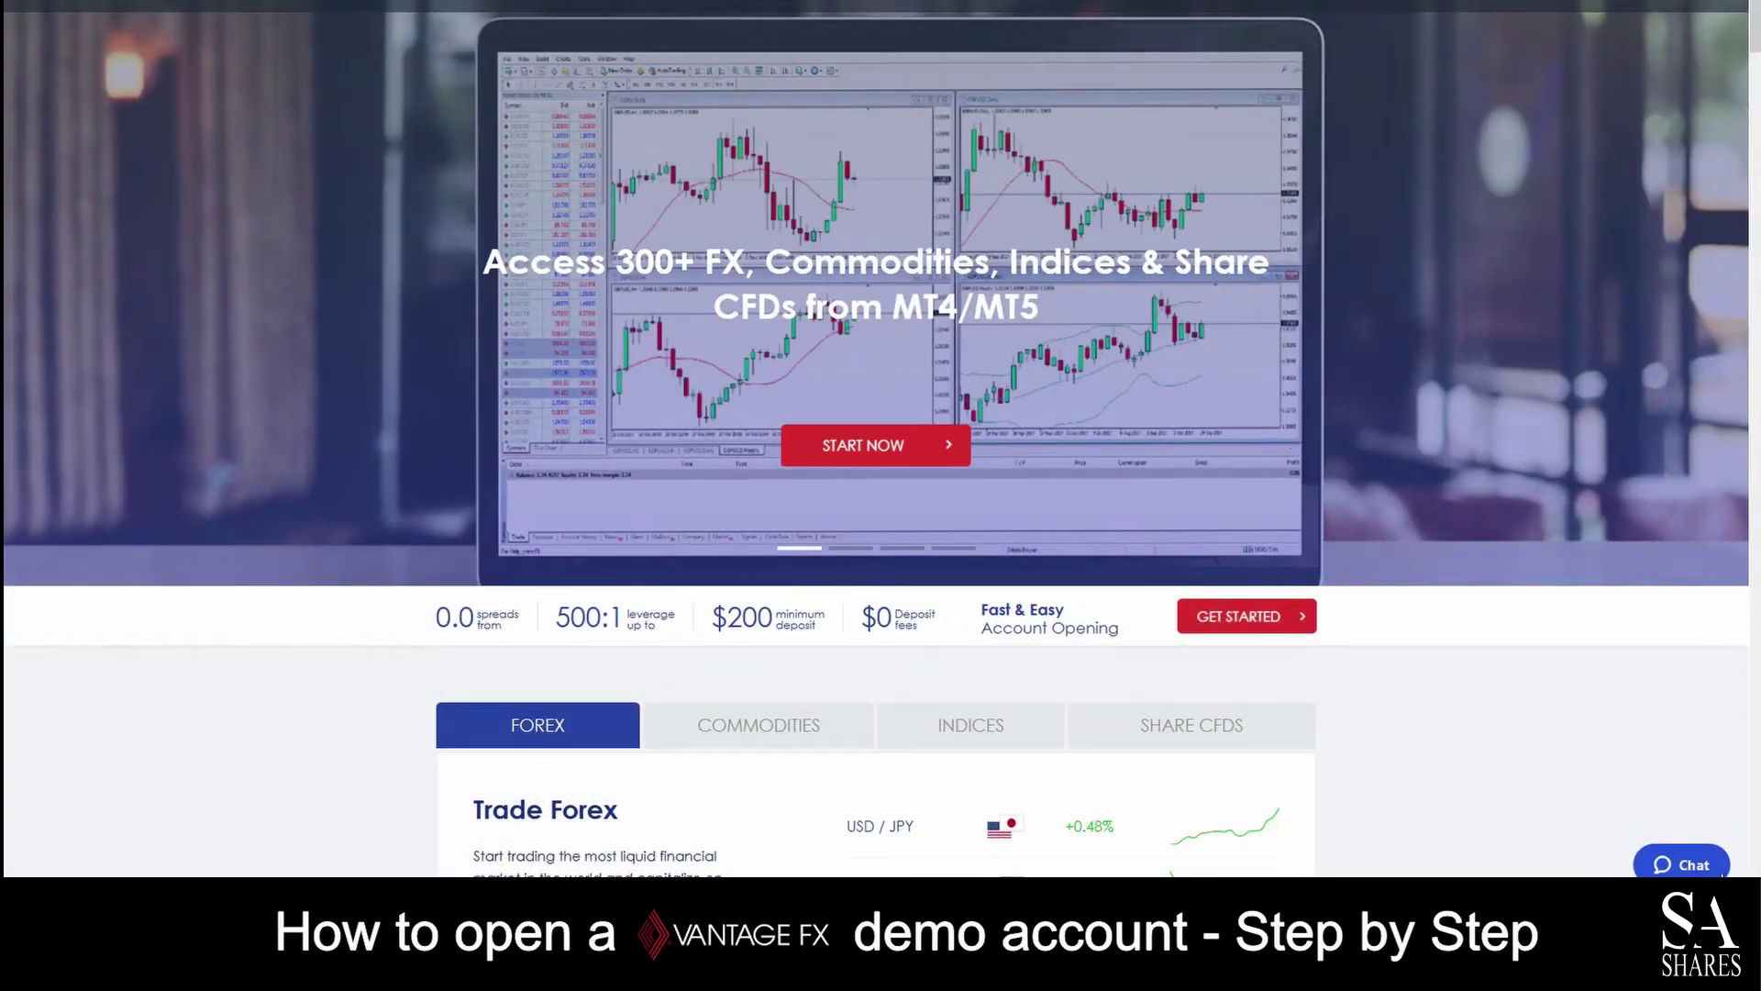
Open the live chat on the broker's website.
{"action": "left_click", "coordinate": [1681, 864]}
{"action": "left_click", "coordinate": [1464, 491]}
{"action": "left_click", "coordinate": [1521, 598]}
{"action": "left_click", "coordinate": [1465, 679]}
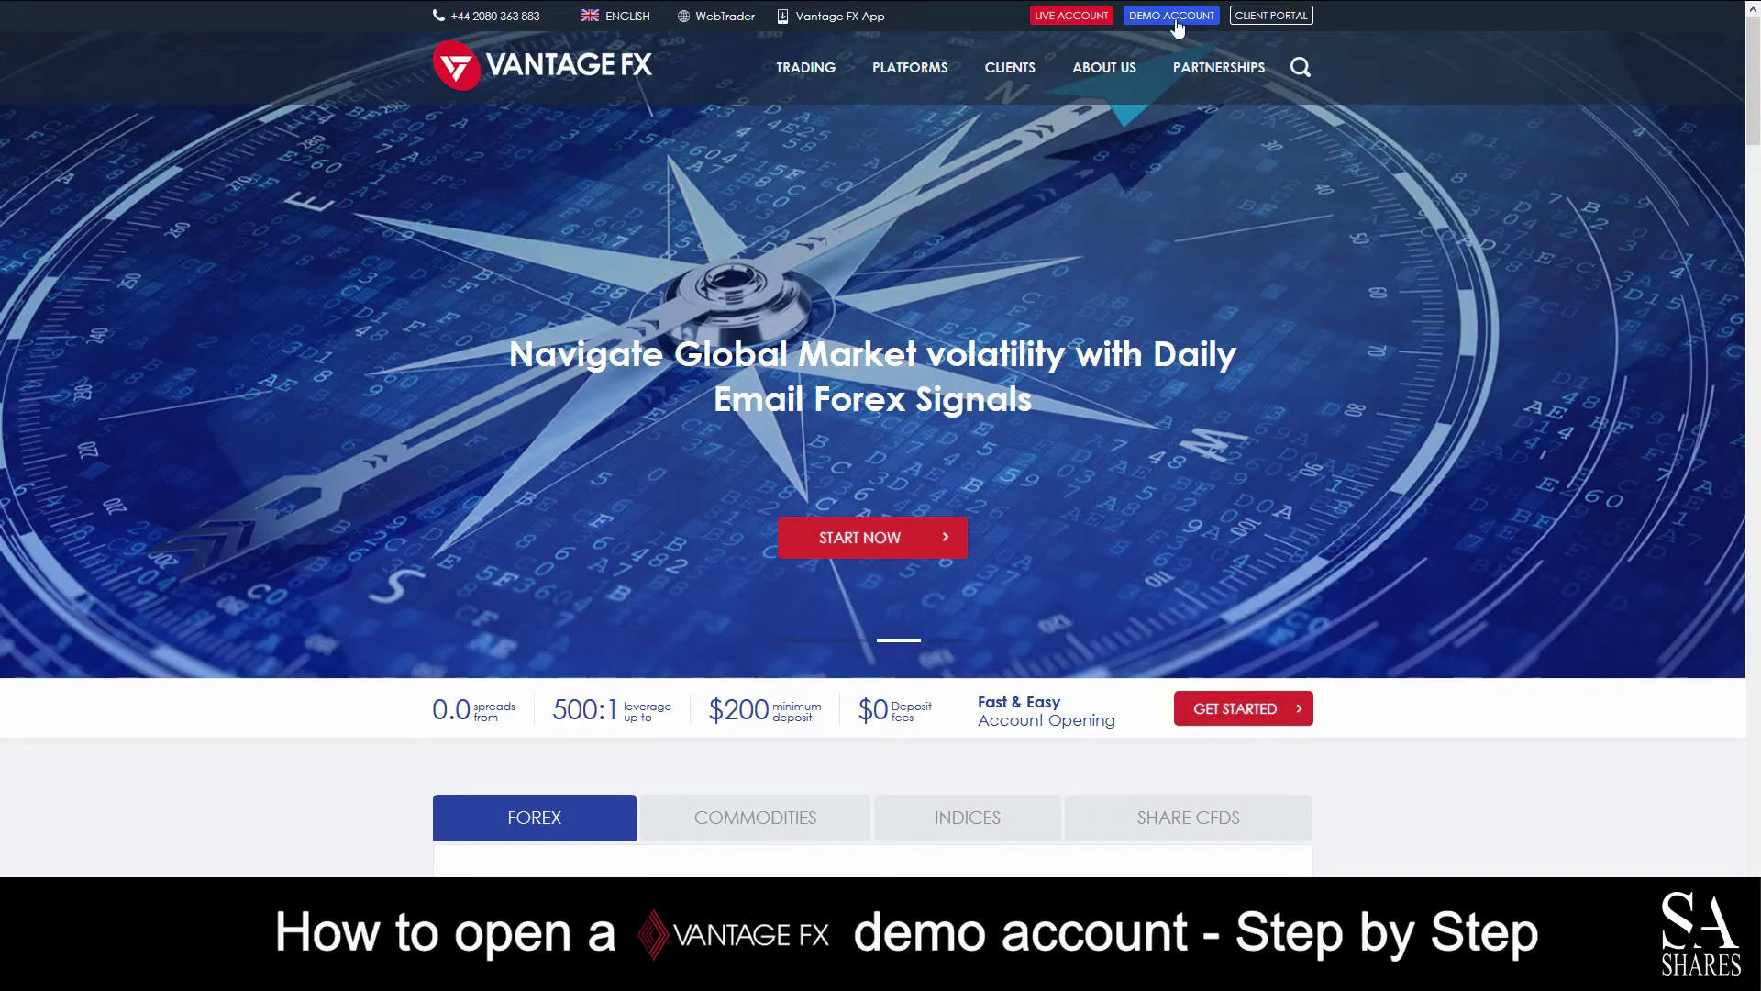
Open the demo account application and go through its account configuration options.
{"action": "left_click", "coordinate": [1174, 18]}
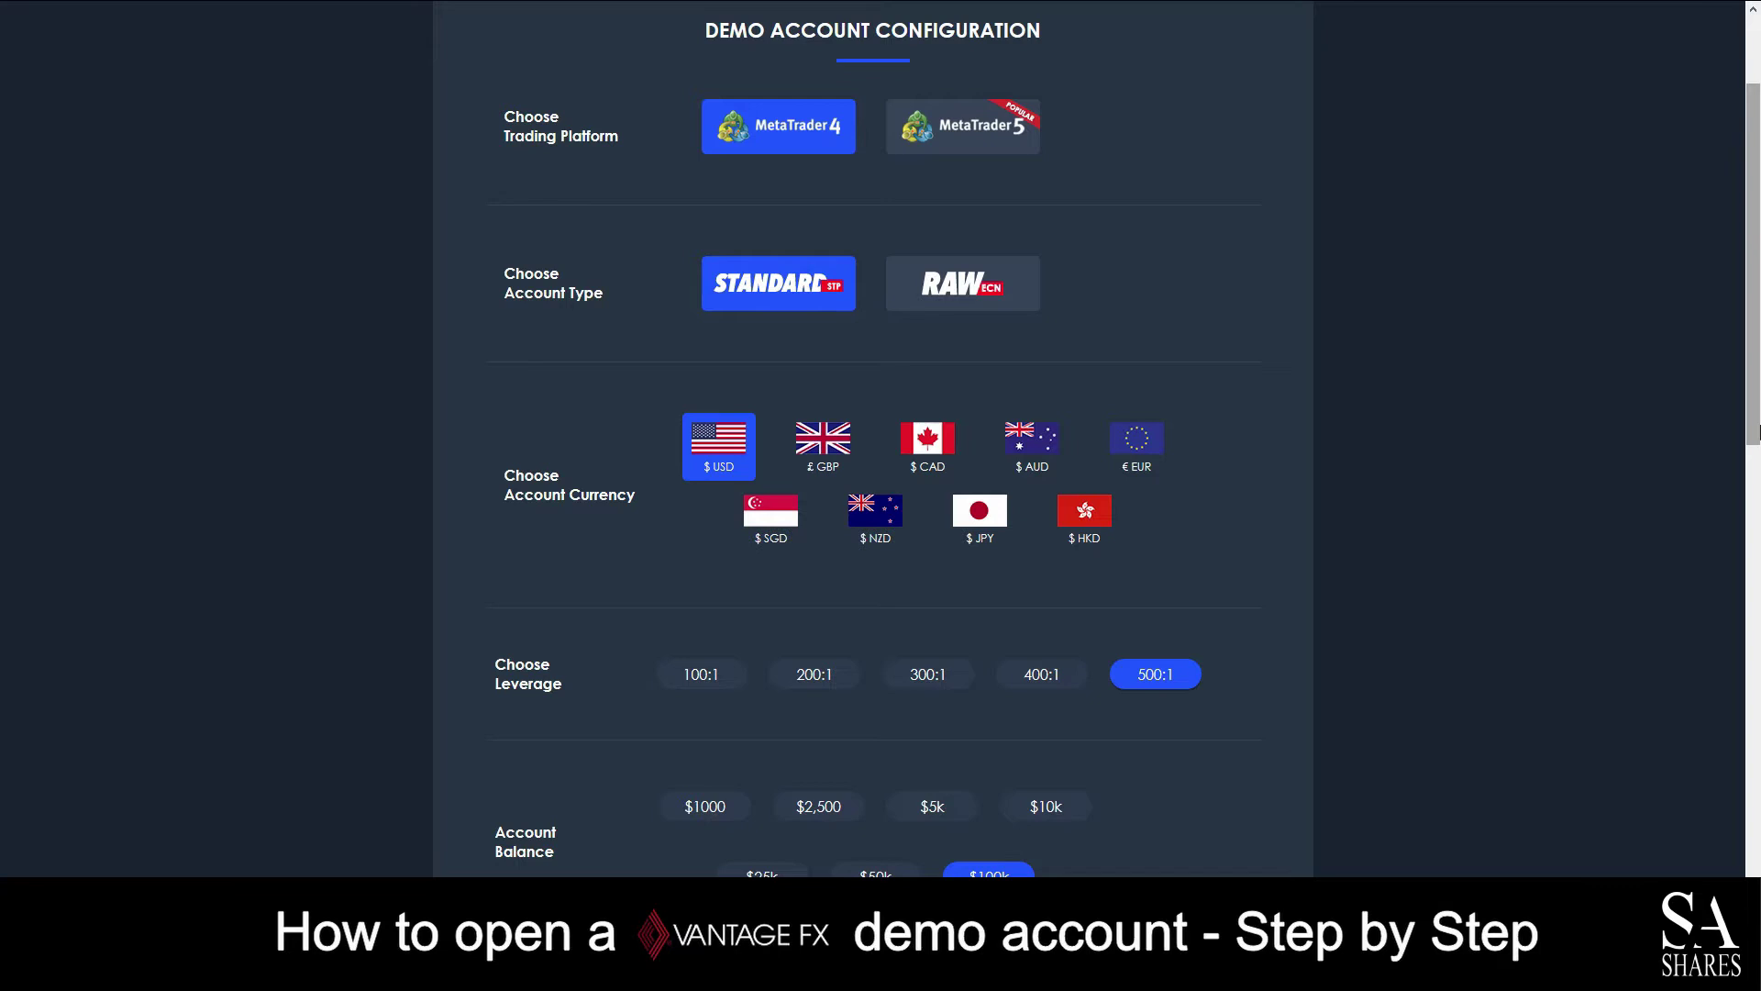
{"action": "left_click_drag", "start_coordinate": [1756, 431], "coordinate": [1757, 475]}
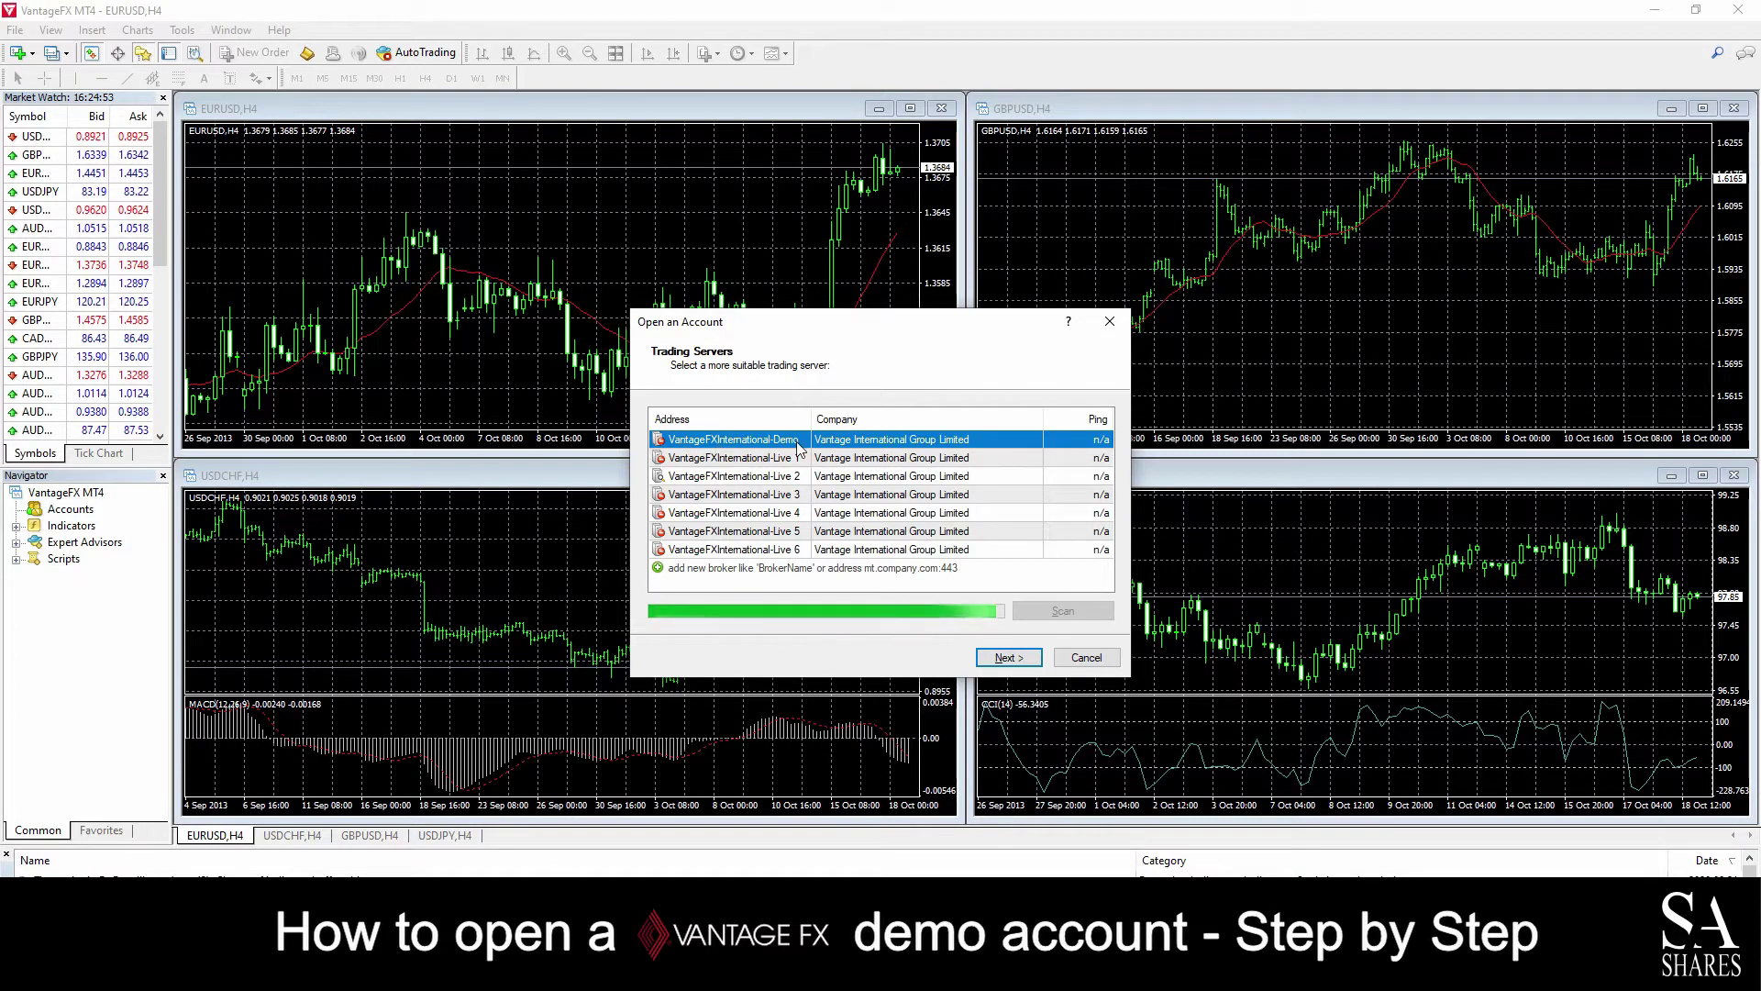
Select the VantageFXInternational-Demo server and log in with the existing trade account's login and password, keeping the password saved.
{"action": "left_click", "coordinate": [1008, 658]}
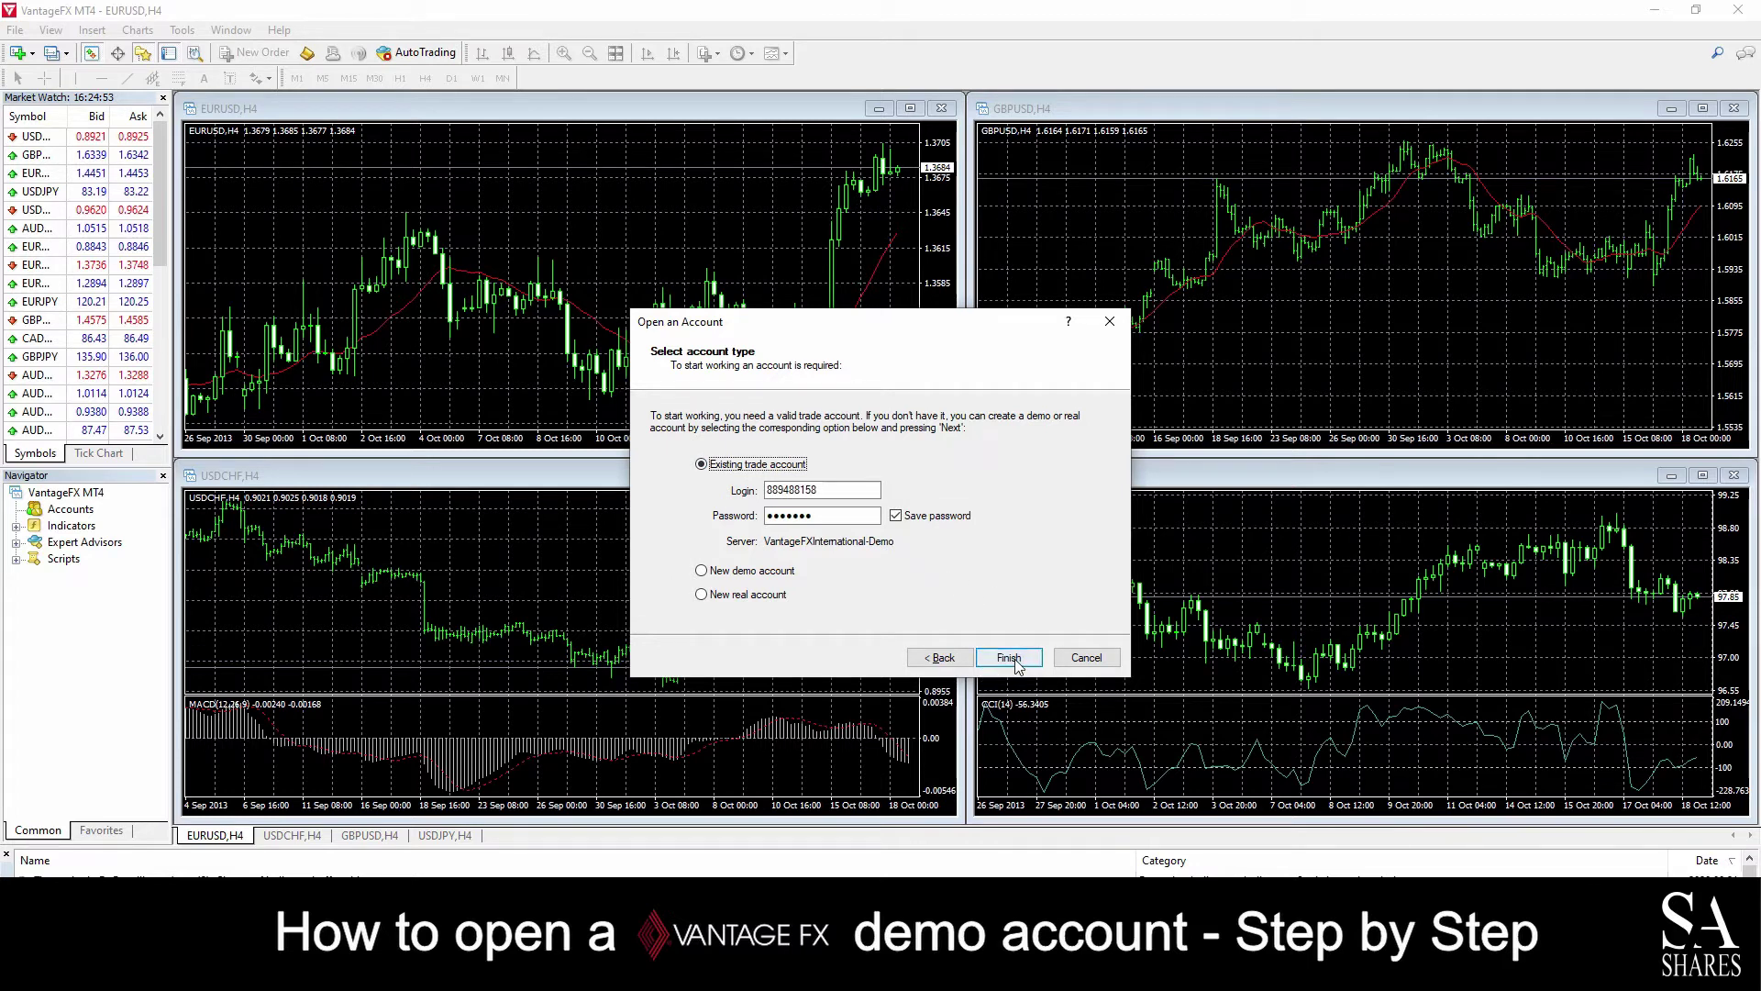
{"action": "left_click", "coordinate": [1009, 658]}
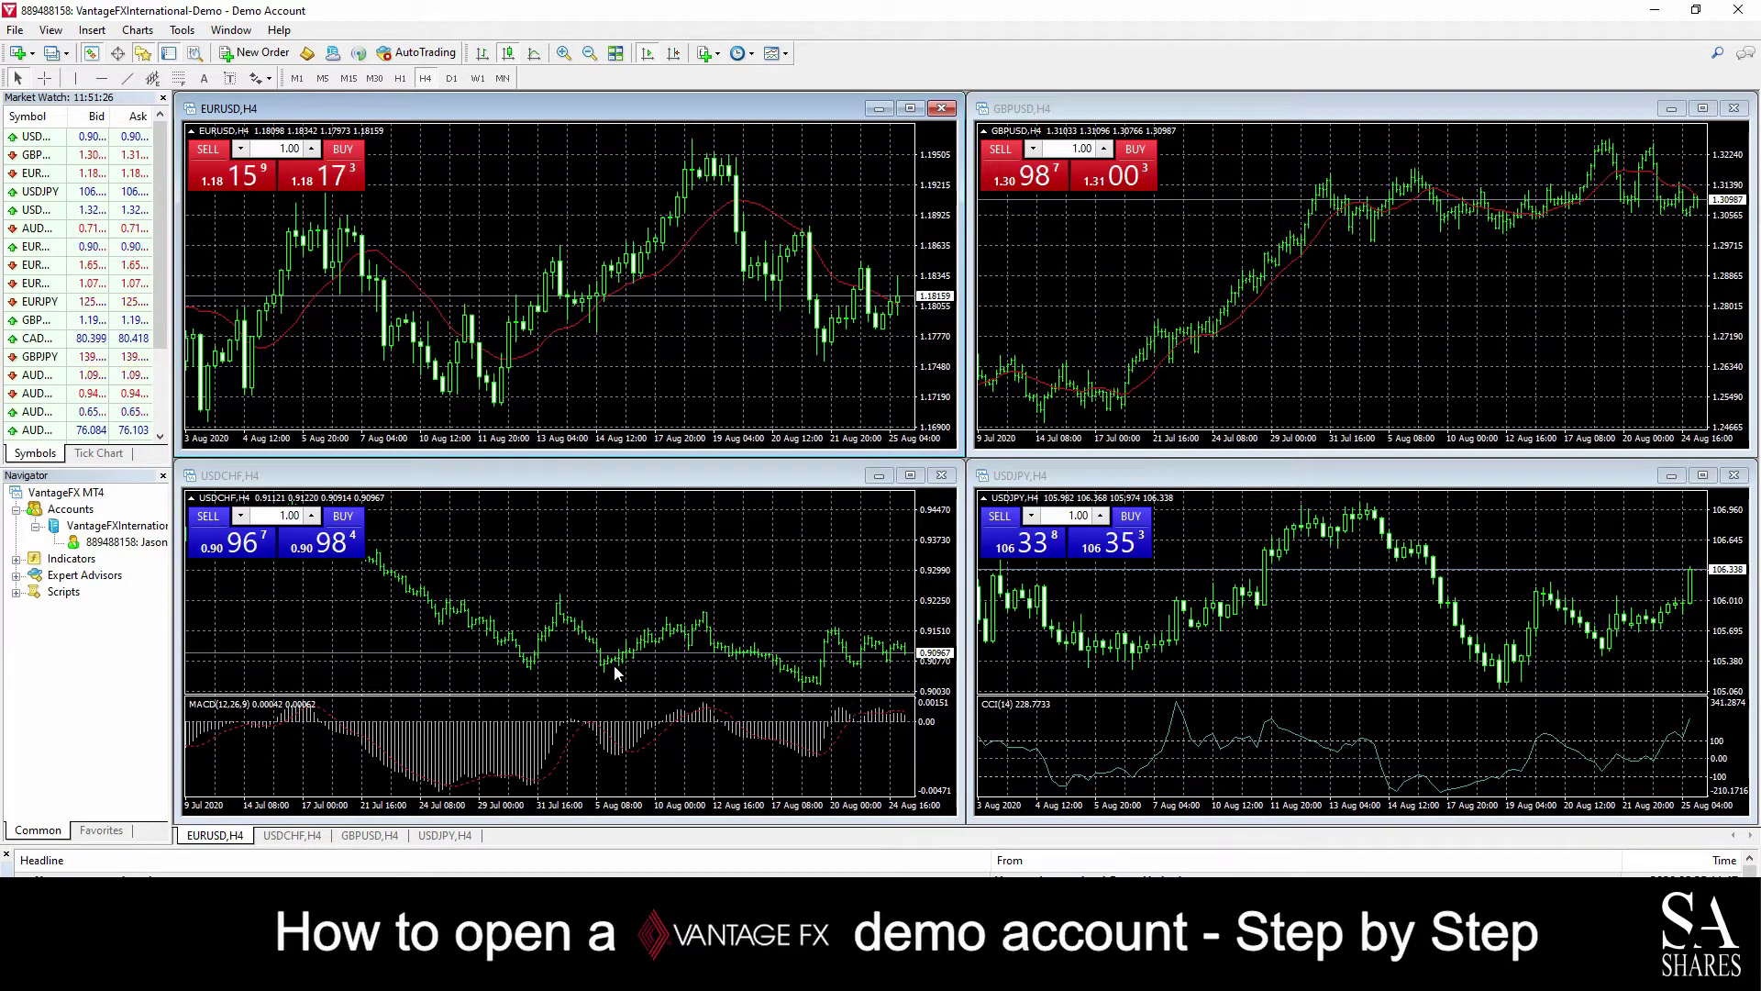
Try the line and bar styles on the EURUSD,H4 chart and return it to candlesticks.
{"action": "left_click", "coordinate": [532, 53]}
{"action": "left_click", "coordinate": [509, 55]}
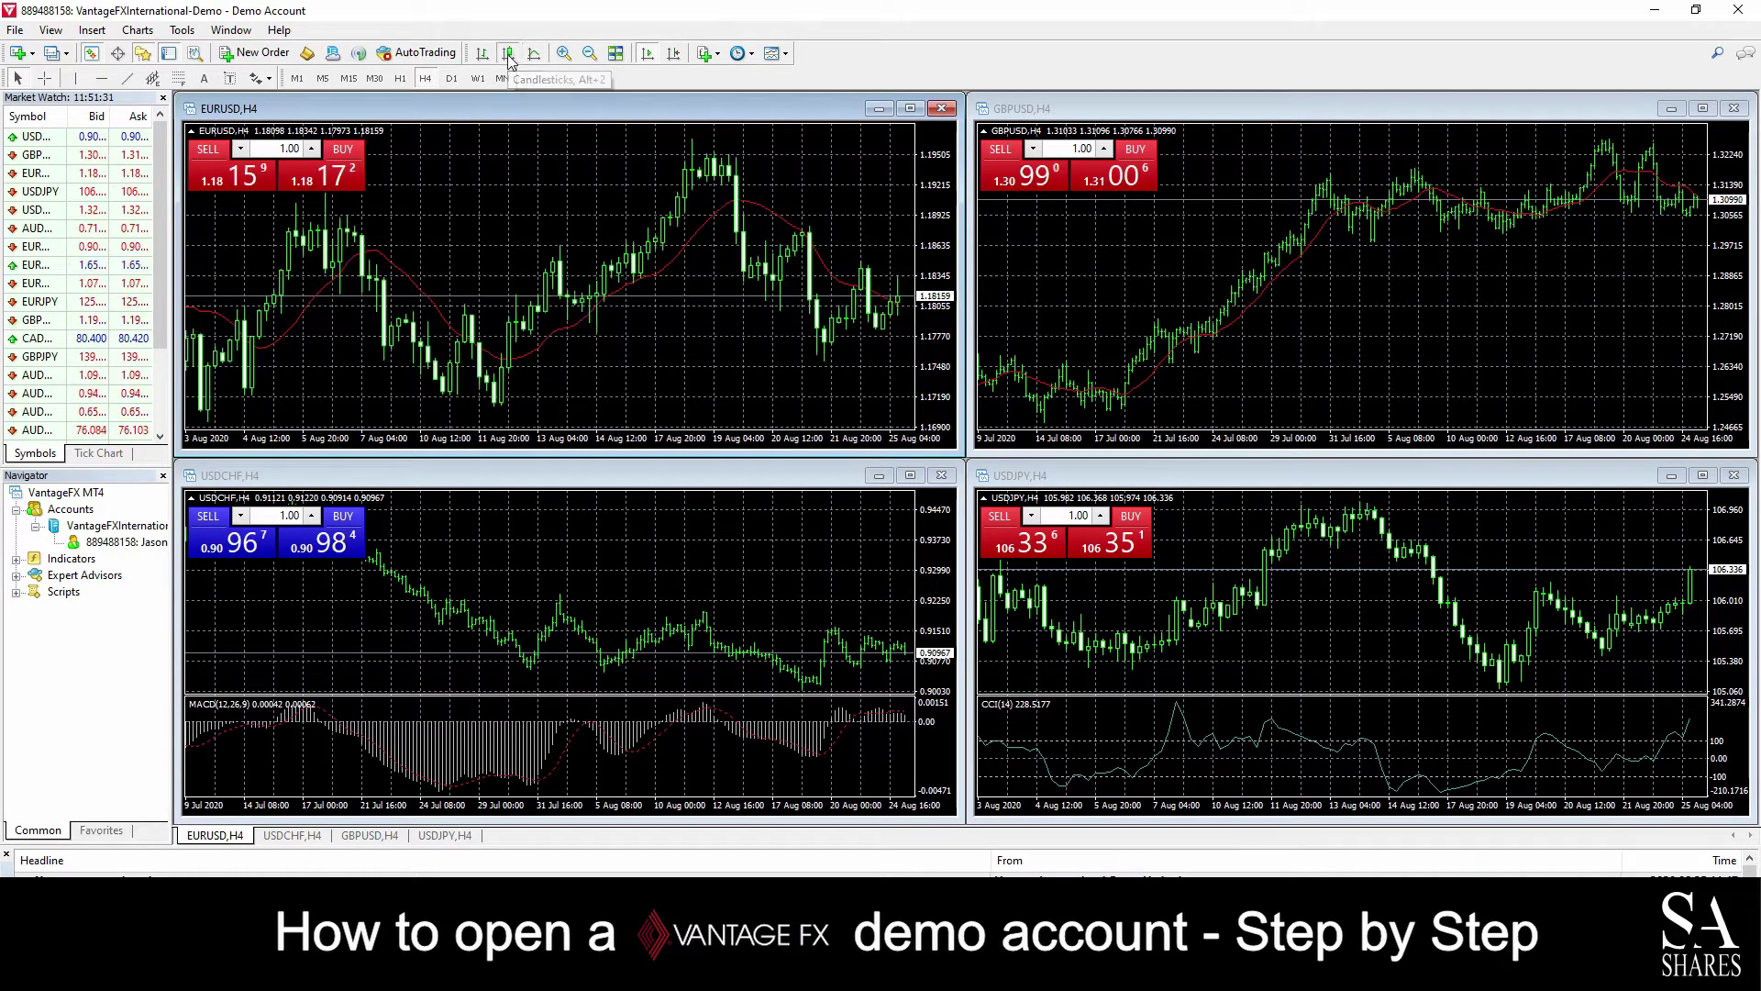
{"action": "left_click", "coordinate": [481, 55]}
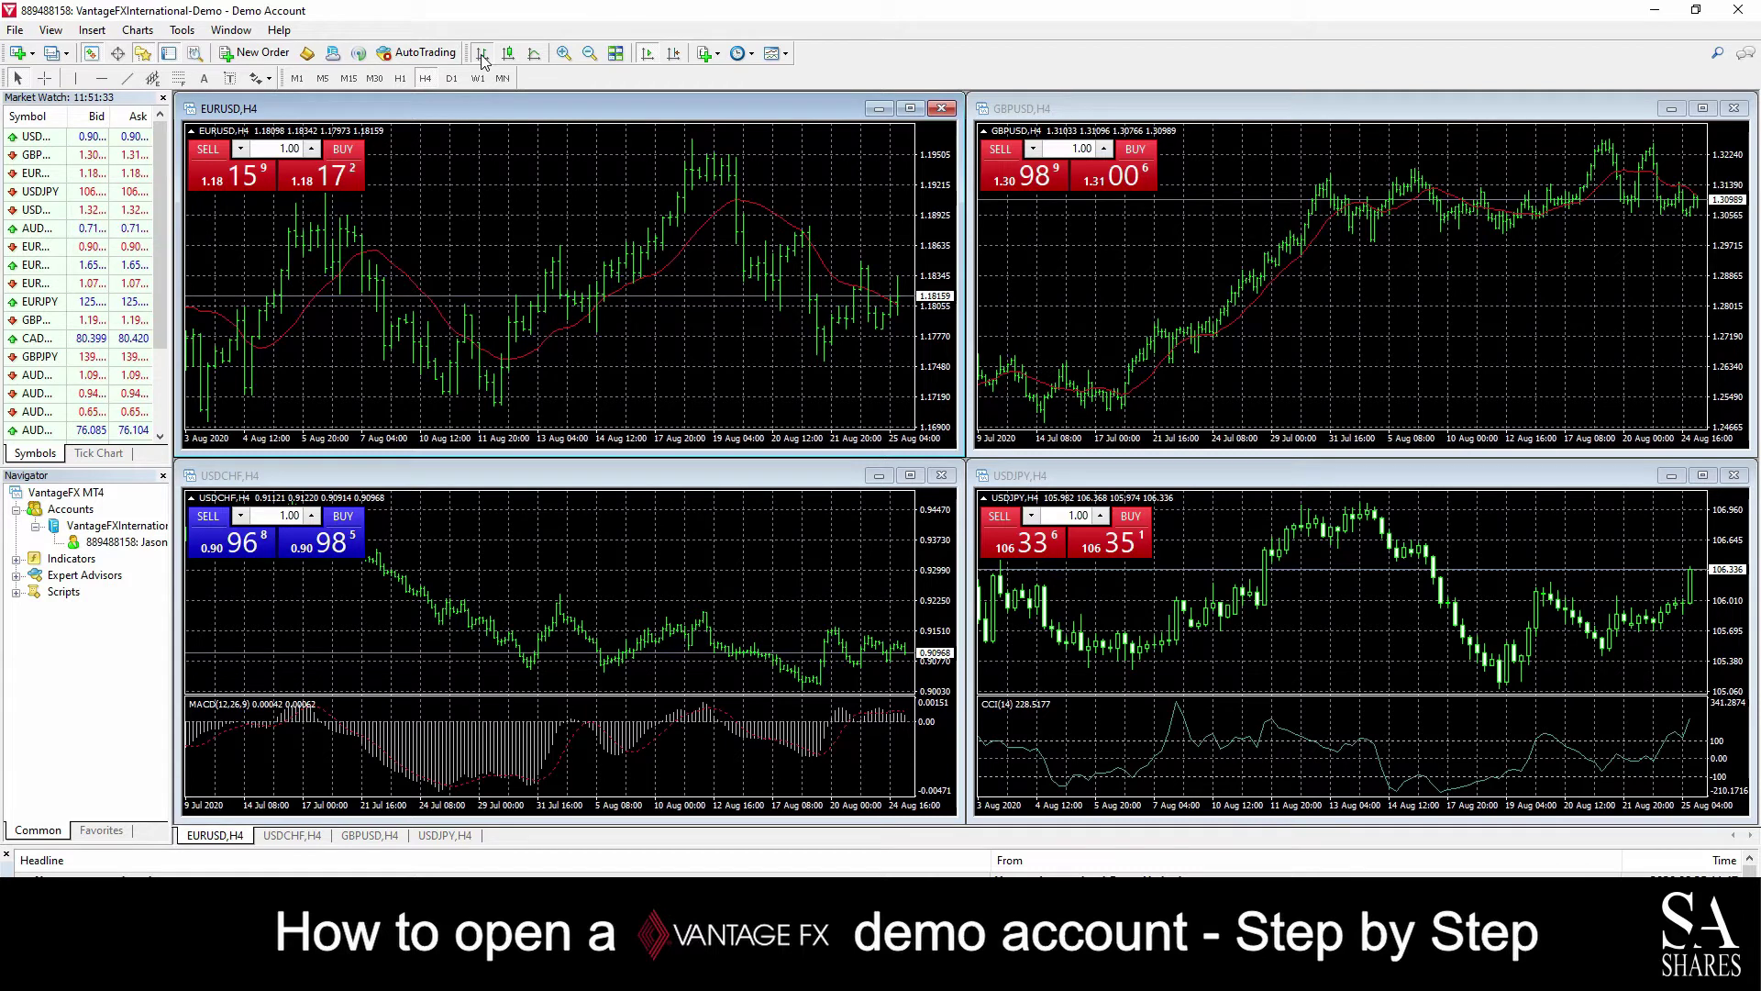
{"action": "left_click", "coordinate": [509, 53]}
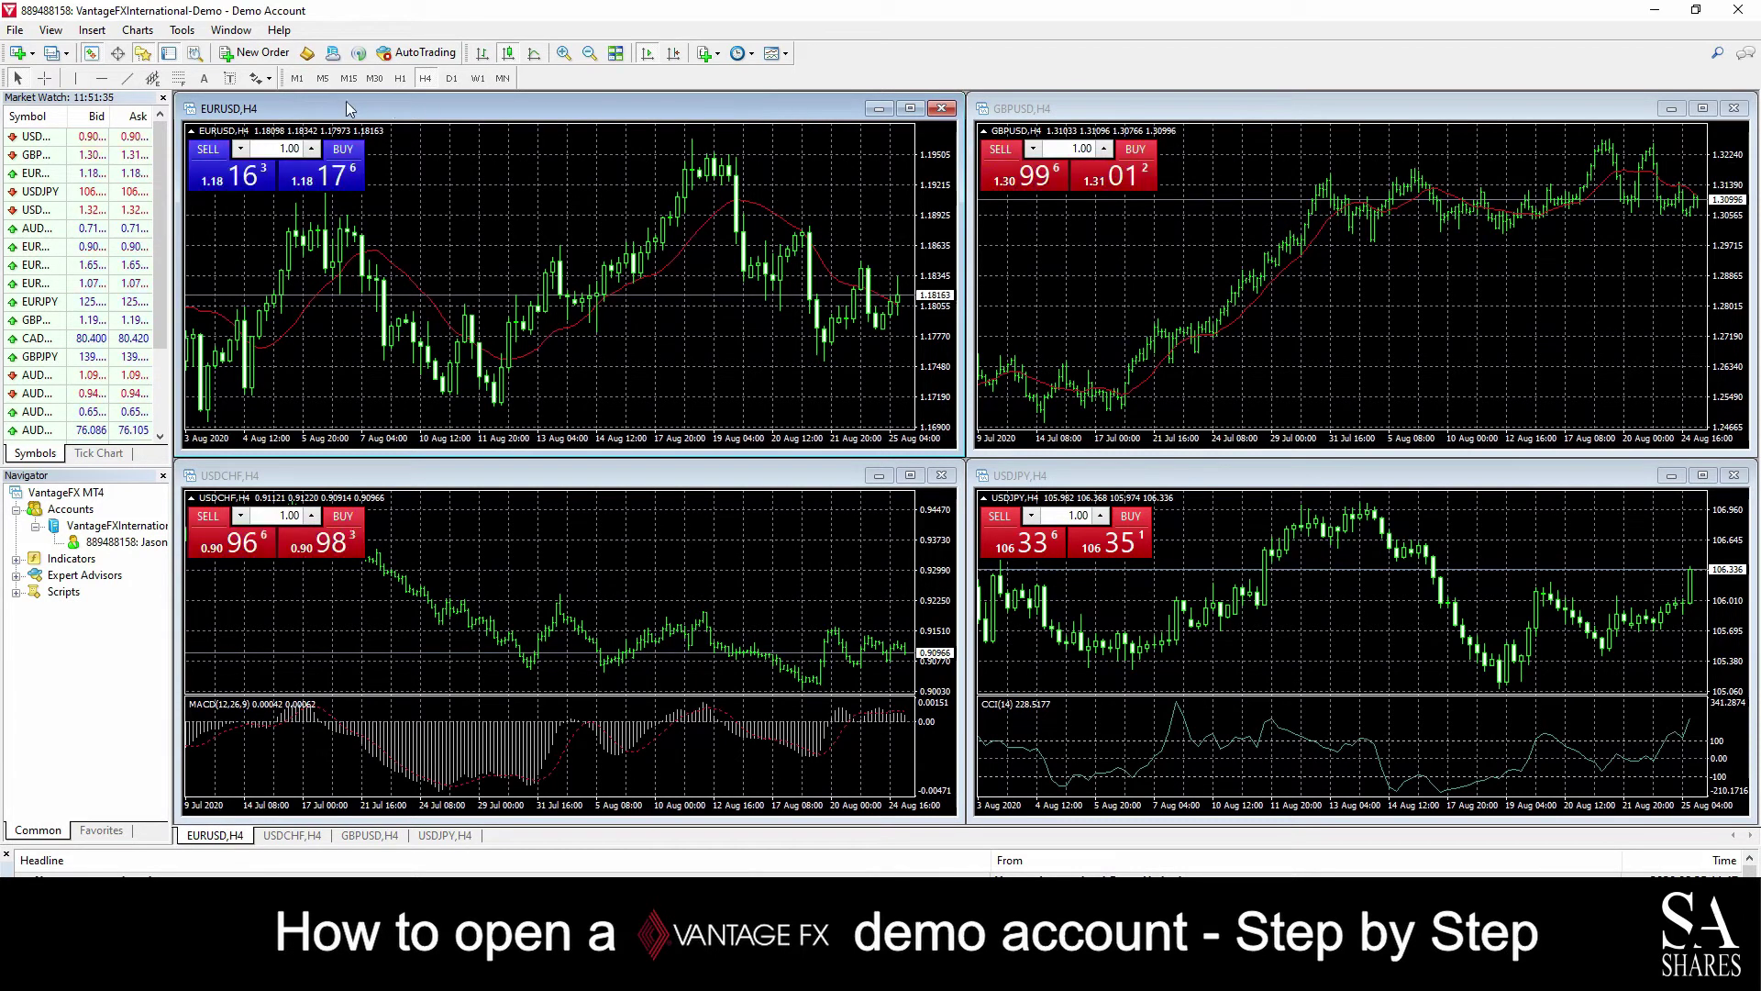
Try zooming the EURUSD,H4 chart in and out, leave it one level closer, and maximize its window.
{"action": "left_click", "coordinate": [566, 55]}
{"action": "left_click", "coordinate": [566, 55]}
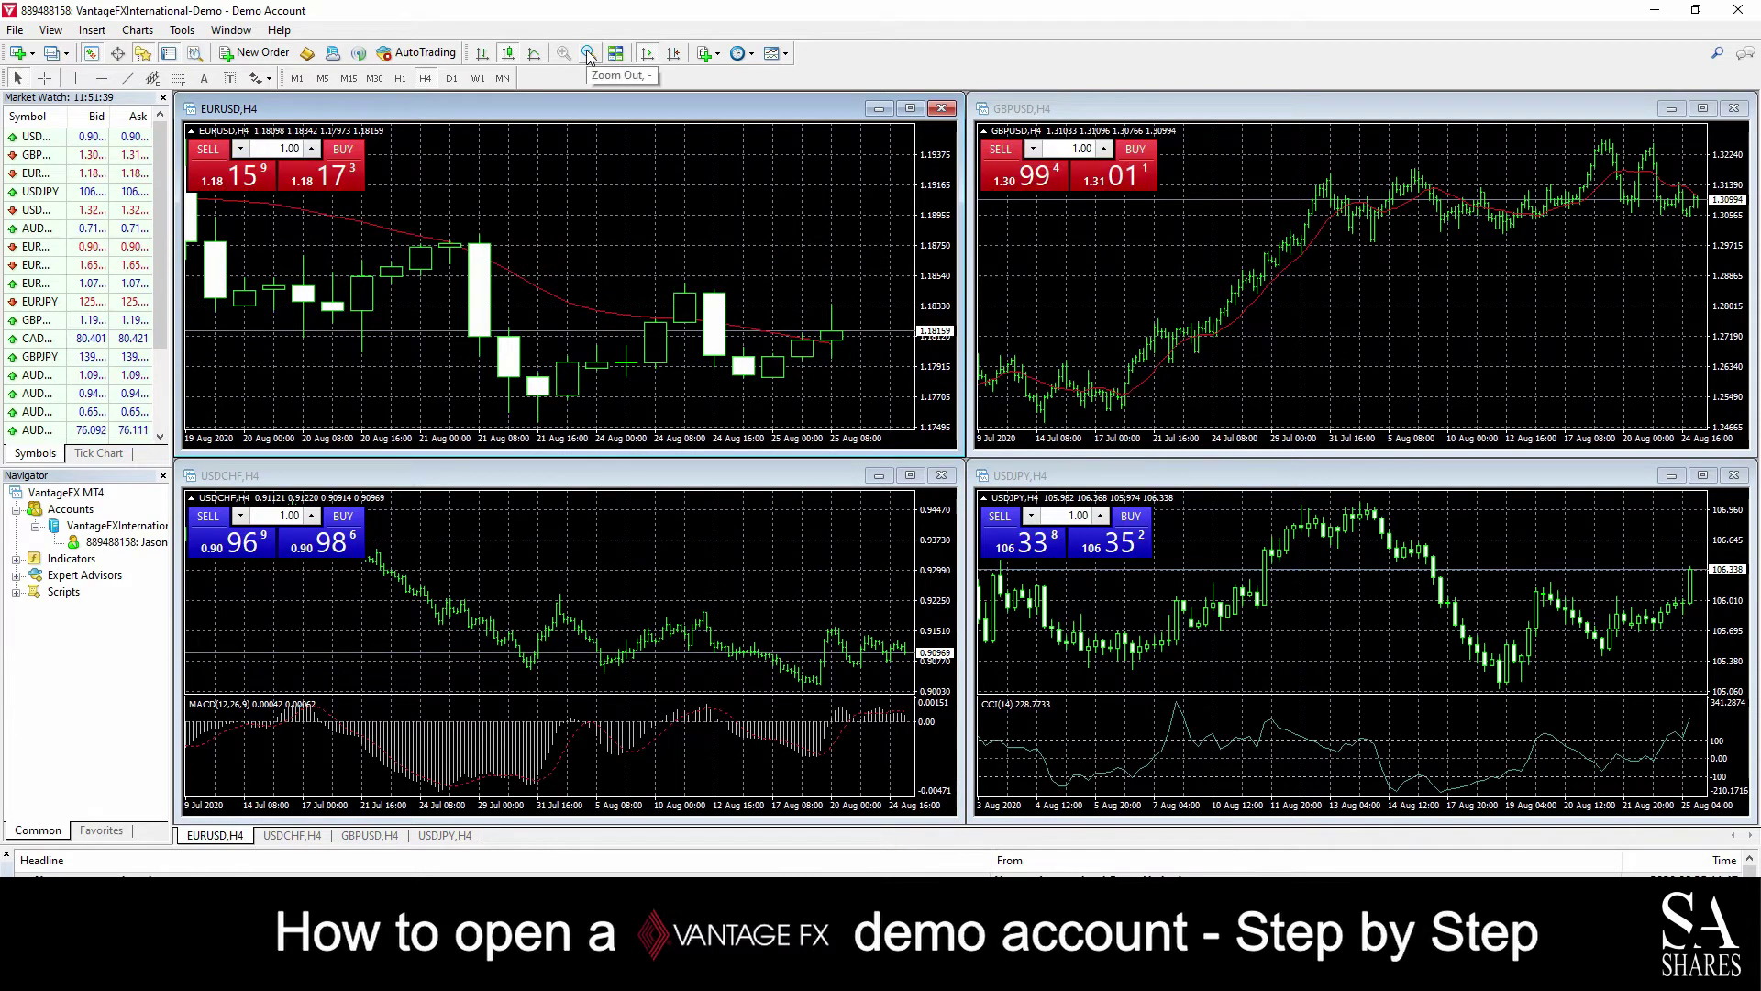
{"action": "left_click", "coordinate": [588, 53]}
{"action": "left_click", "coordinate": [588, 53]}
{"action": "left_click", "coordinate": [565, 53]}
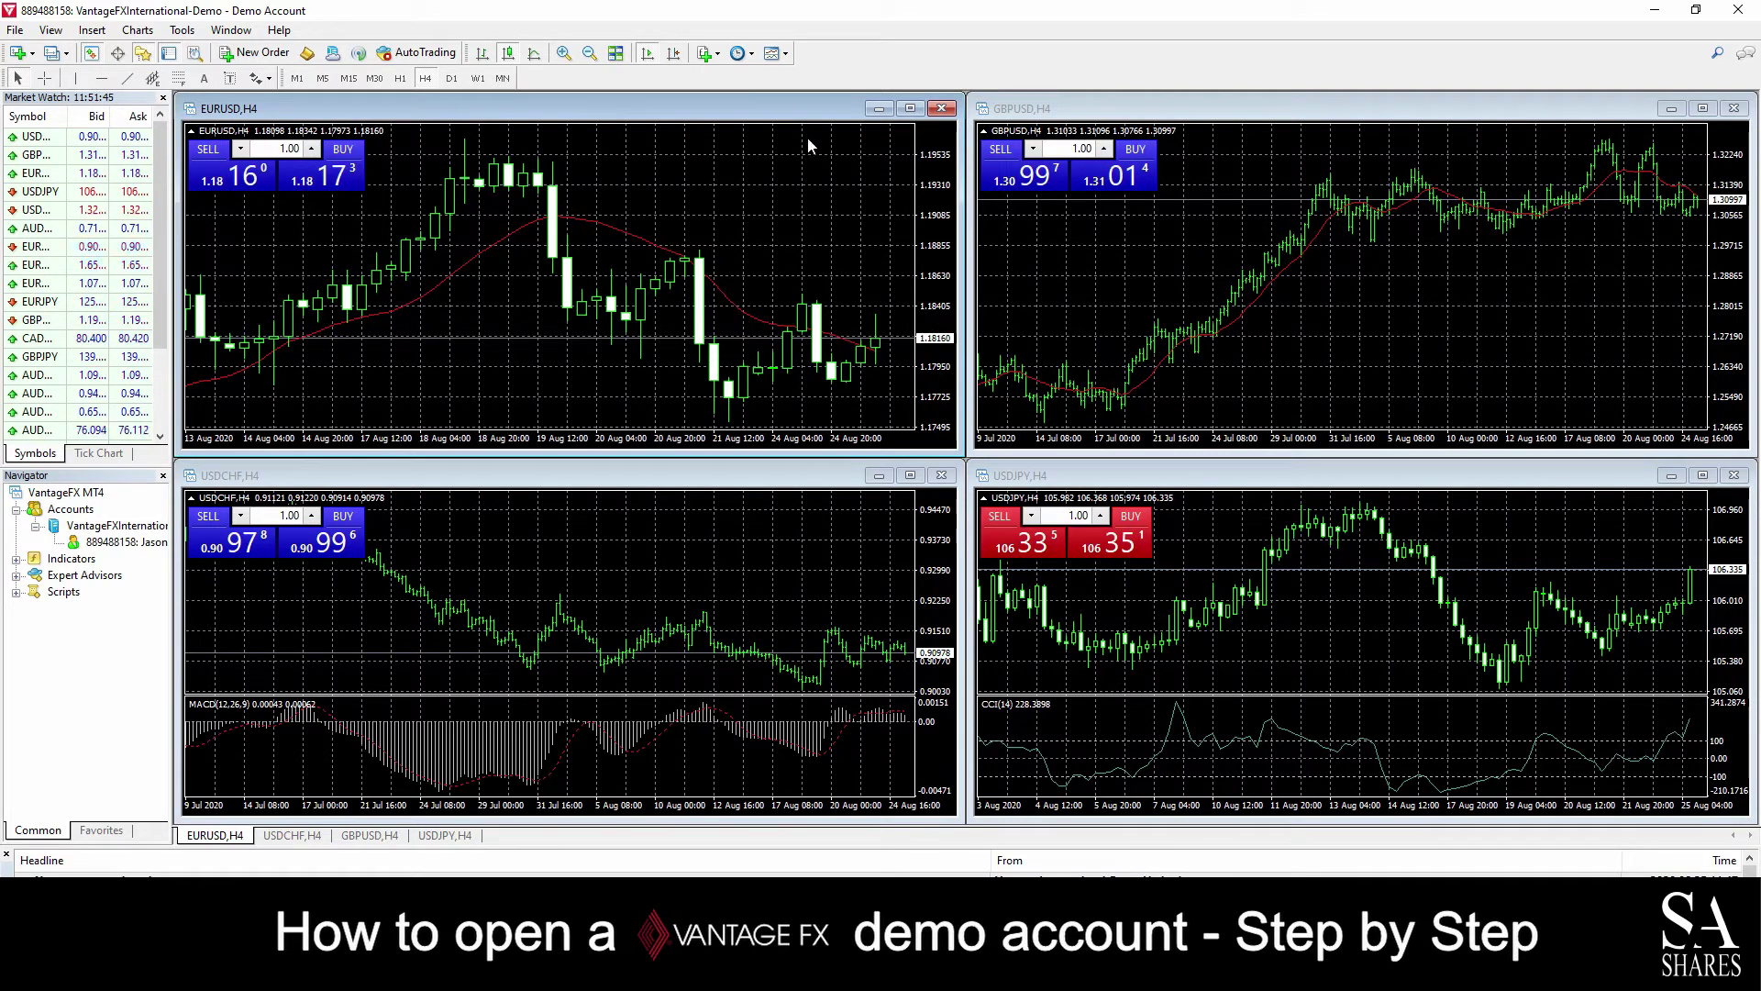
{"action": "left_click", "coordinate": [910, 108]}
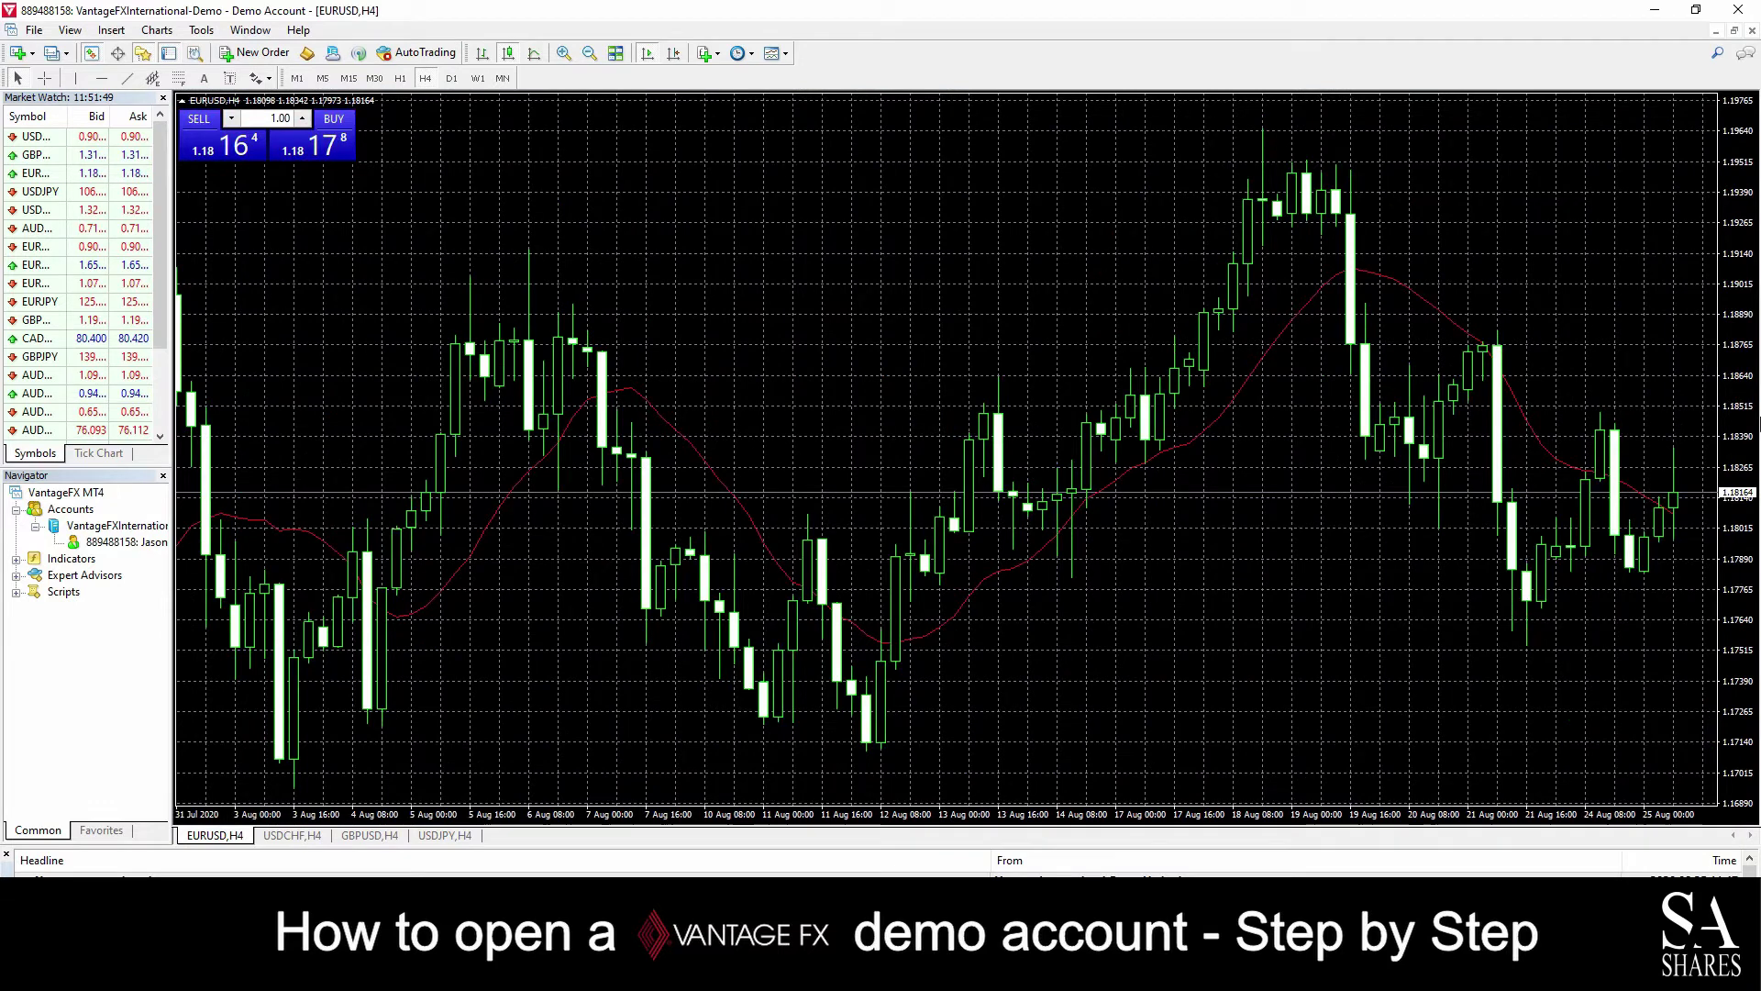
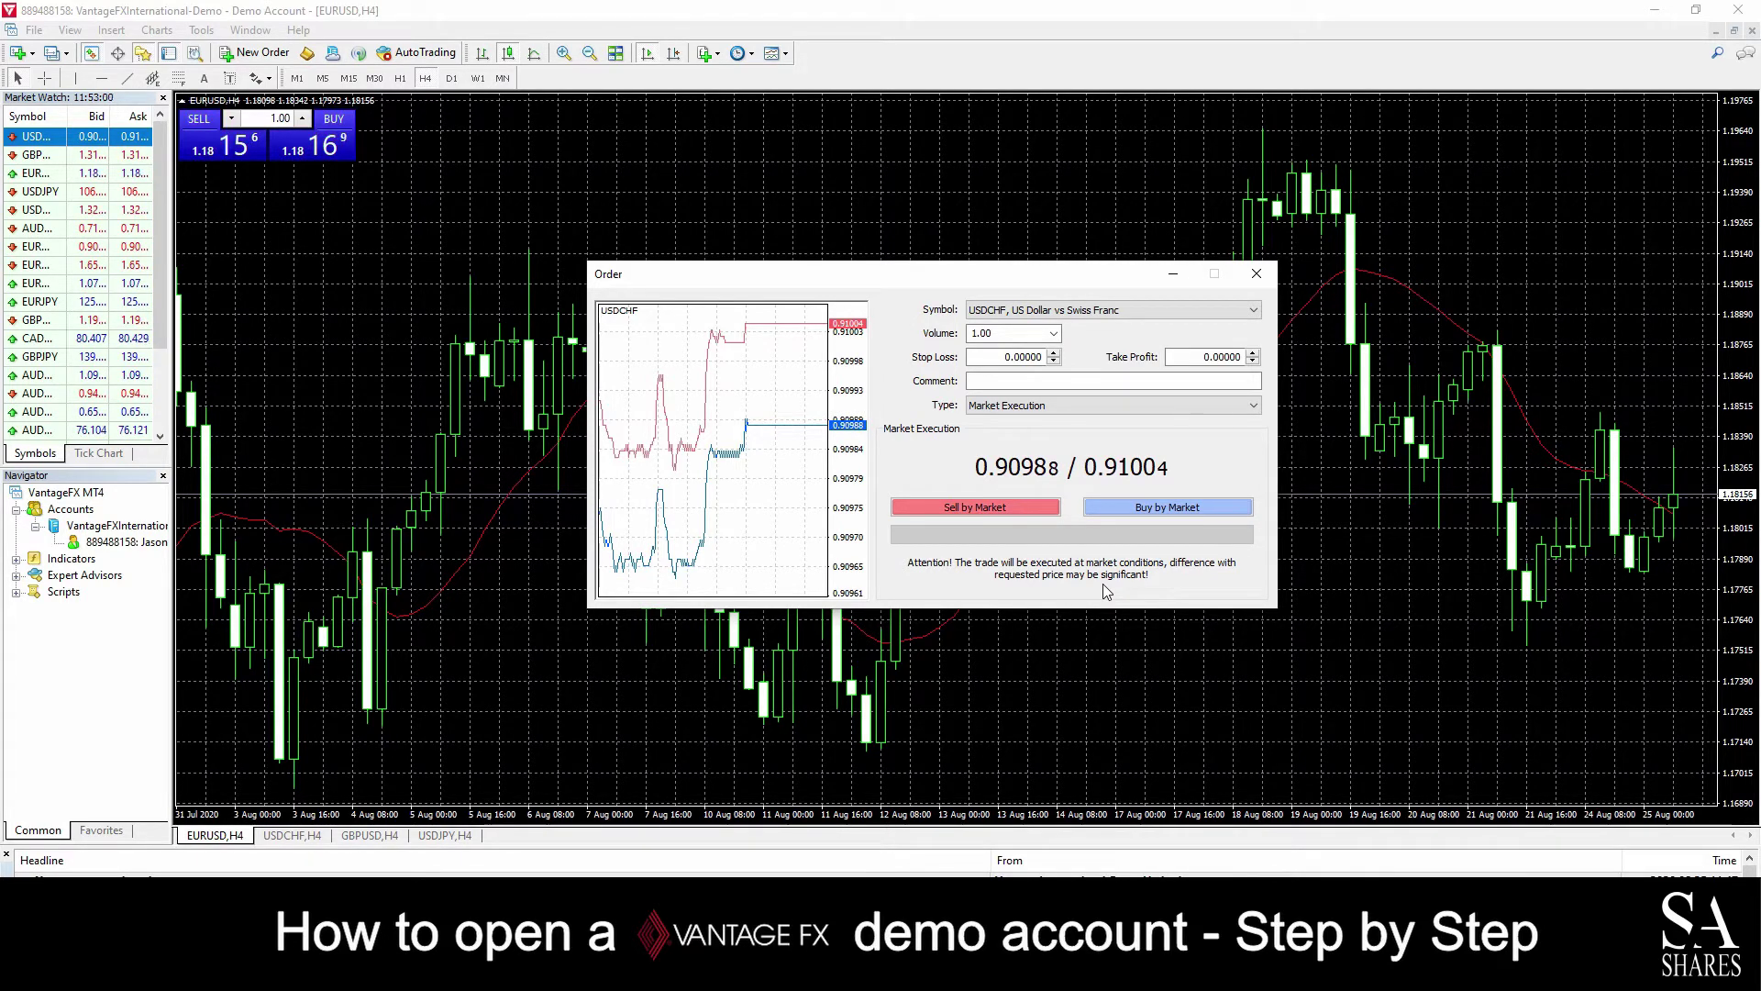
Close the USDCHF order window and open a new chart window for EURUSD from the market watch list.
{"action": "key", "text": "Escape"}
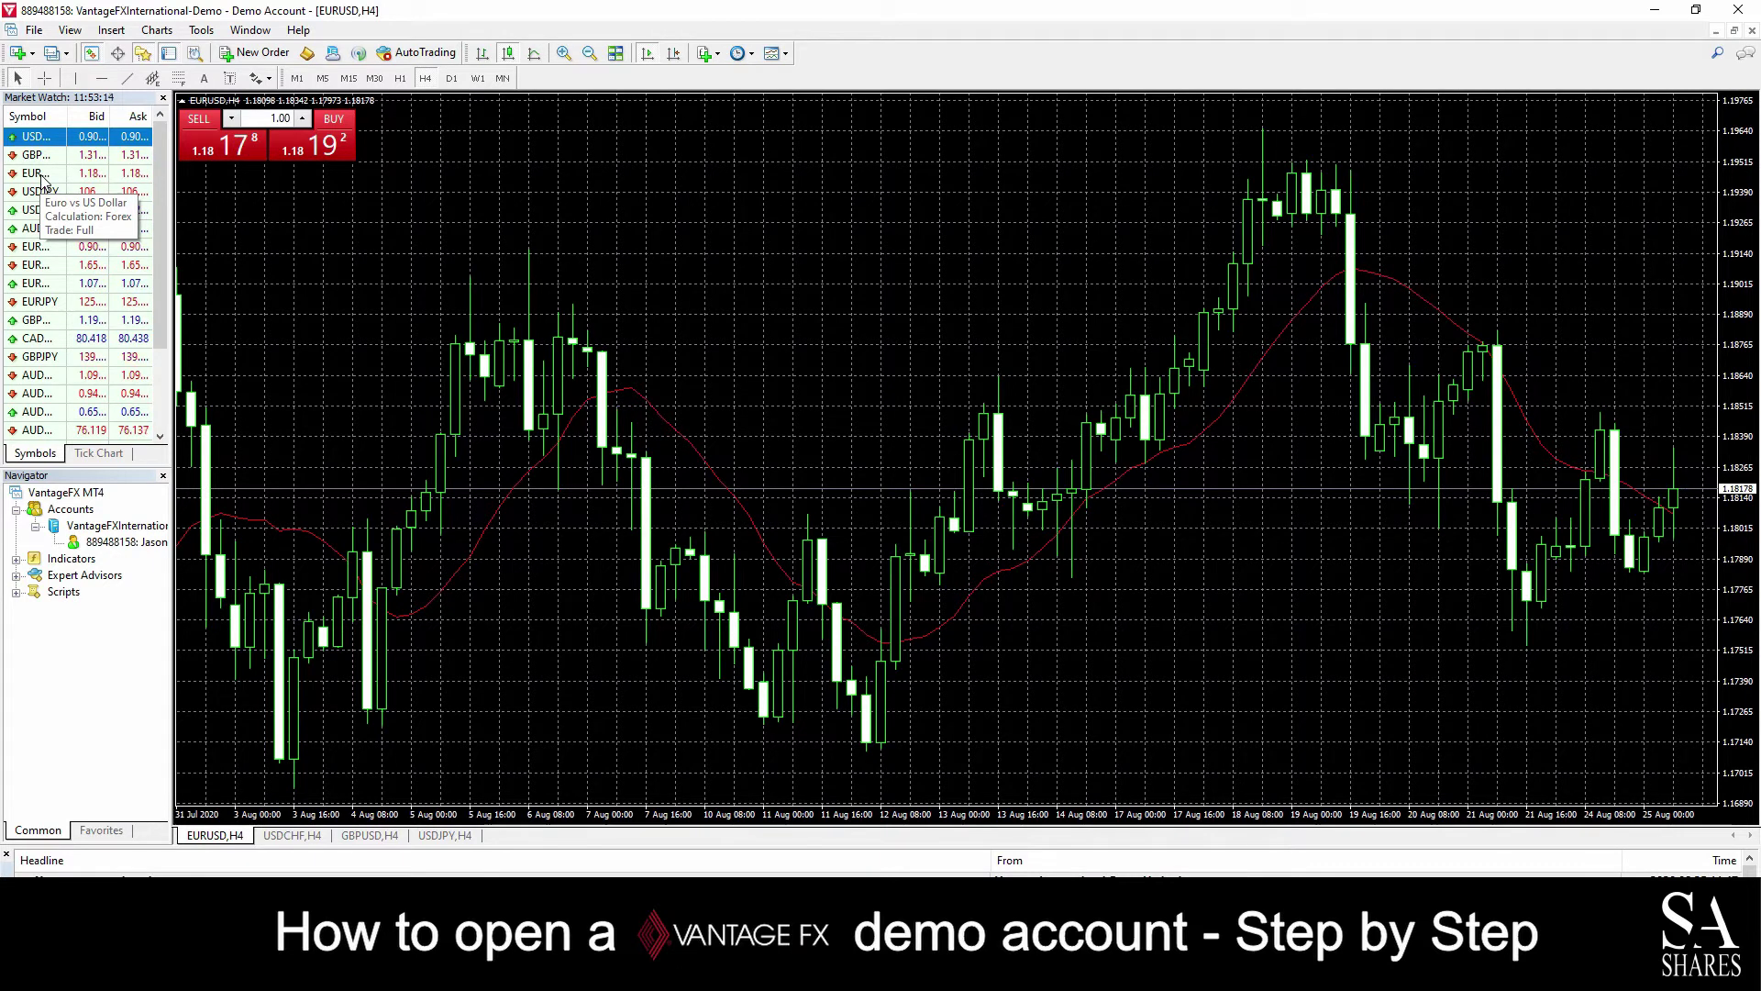
{"action": "right_click", "coordinate": [43, 180]}
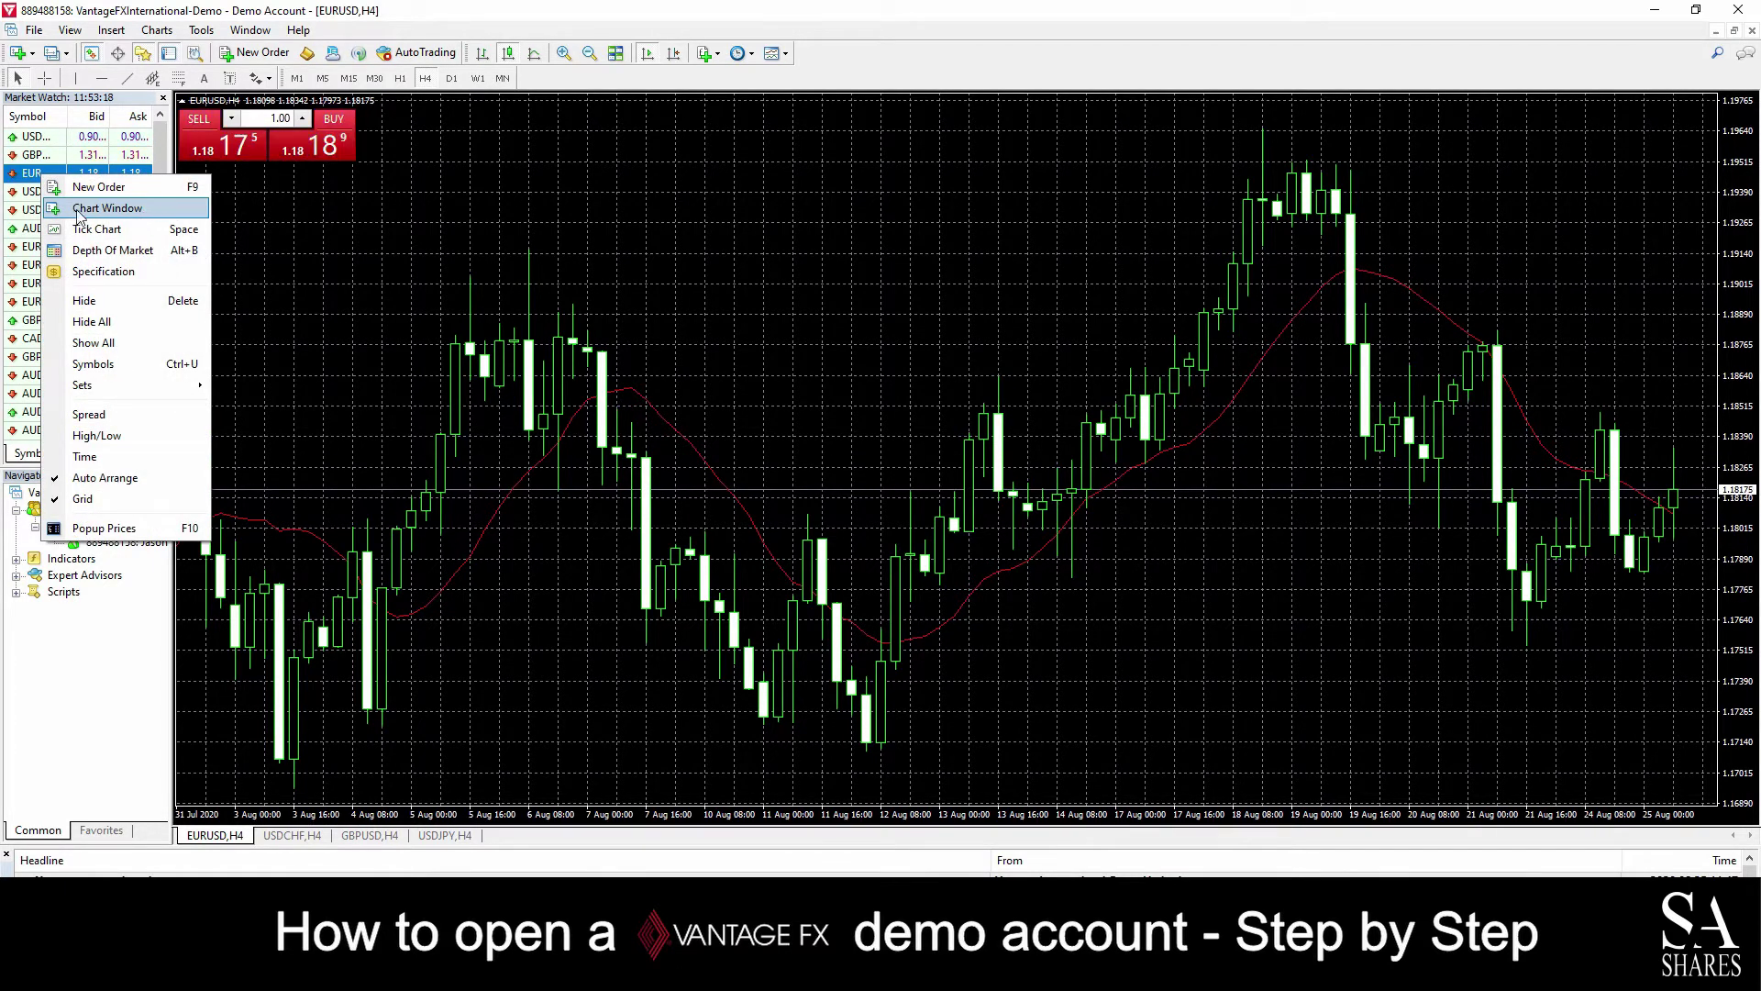
{"action": "left_click", "coordinate": [130, 210]}
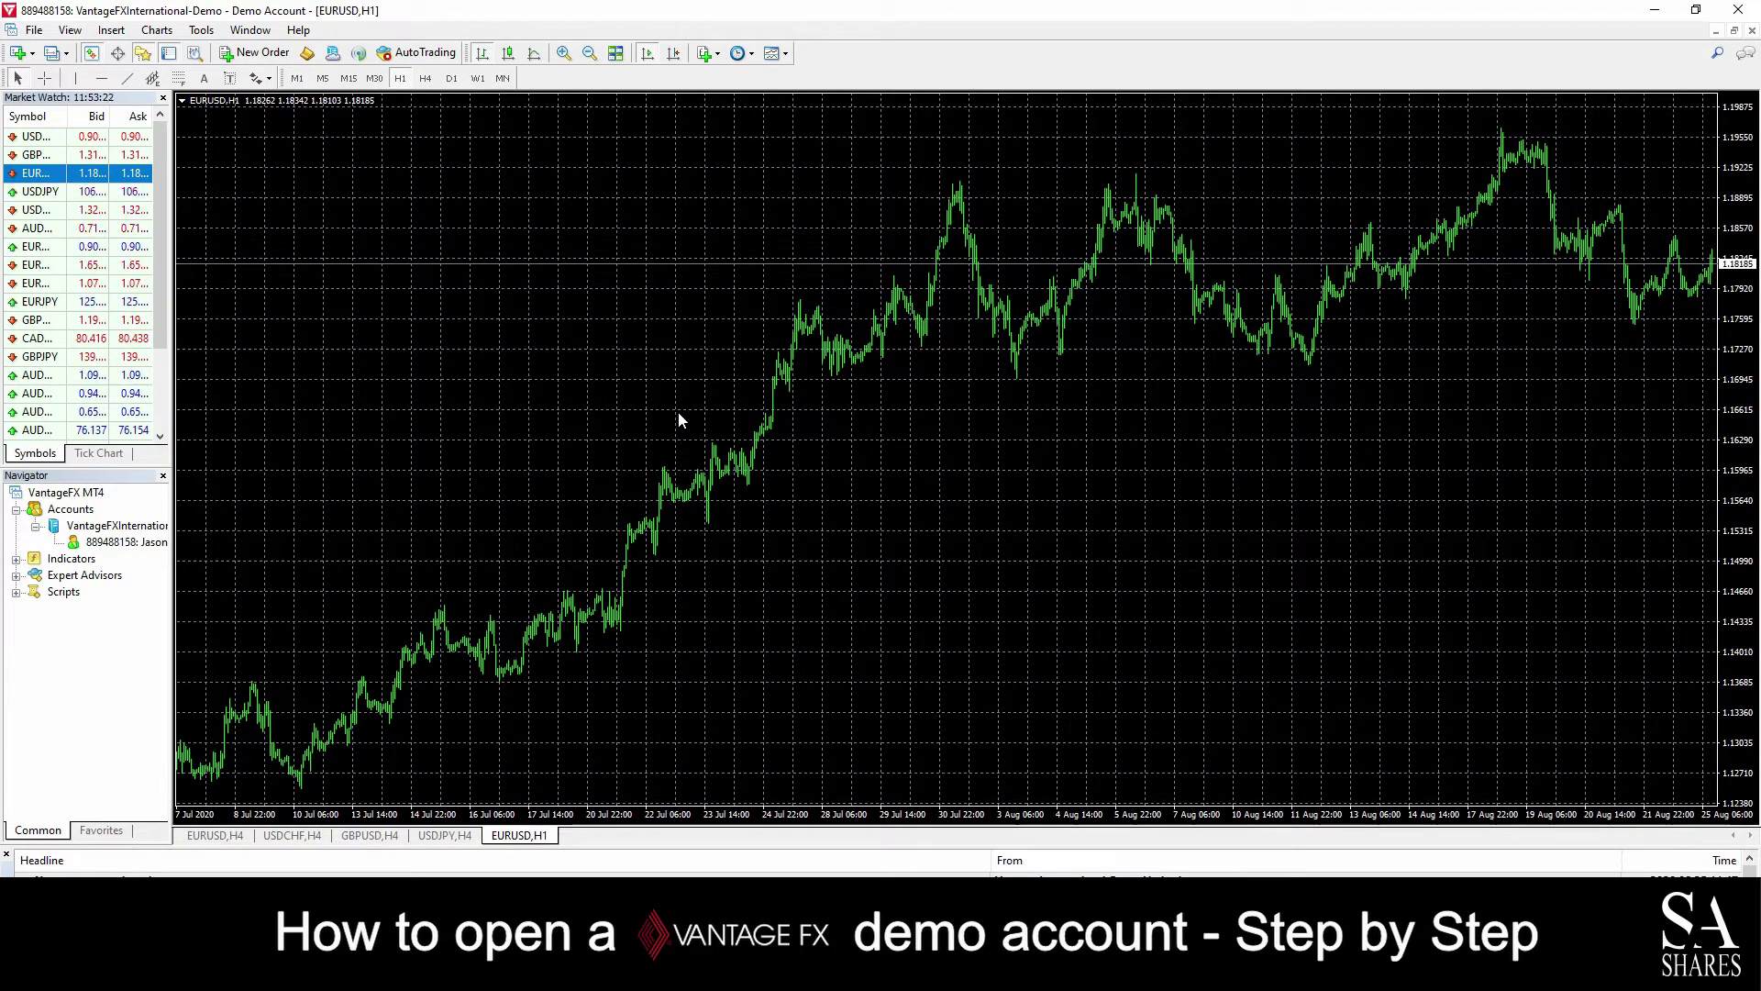
Display the EURUSD,H1 chart as candlesticks at maximum zoom and enable One Click Trading on it.
{"action": "left_click", "coordinate": [564, 52]}
{"action": "left_click", "coordinate": [564, 52]}
{"action": "left_click", "coordinate": [564, 52]}
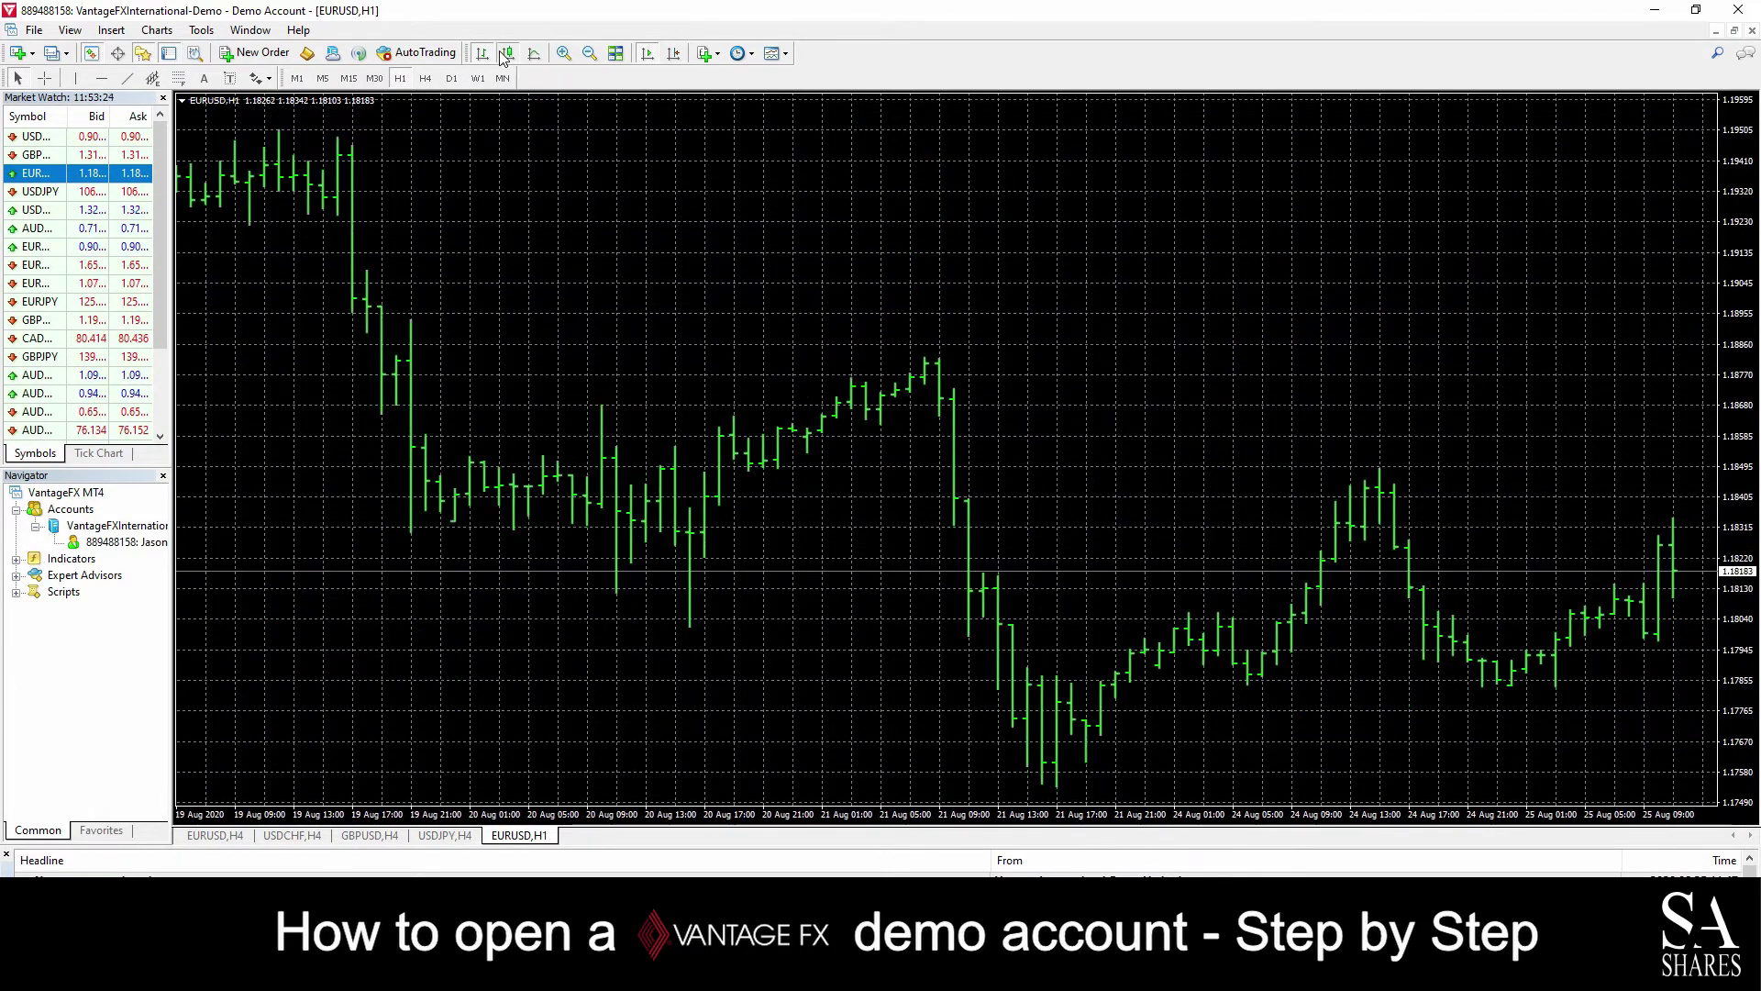
{"action": "left_click", "coordinate": [506, 55]}
{"action": "left_click", "coordinate": [563, 55]}
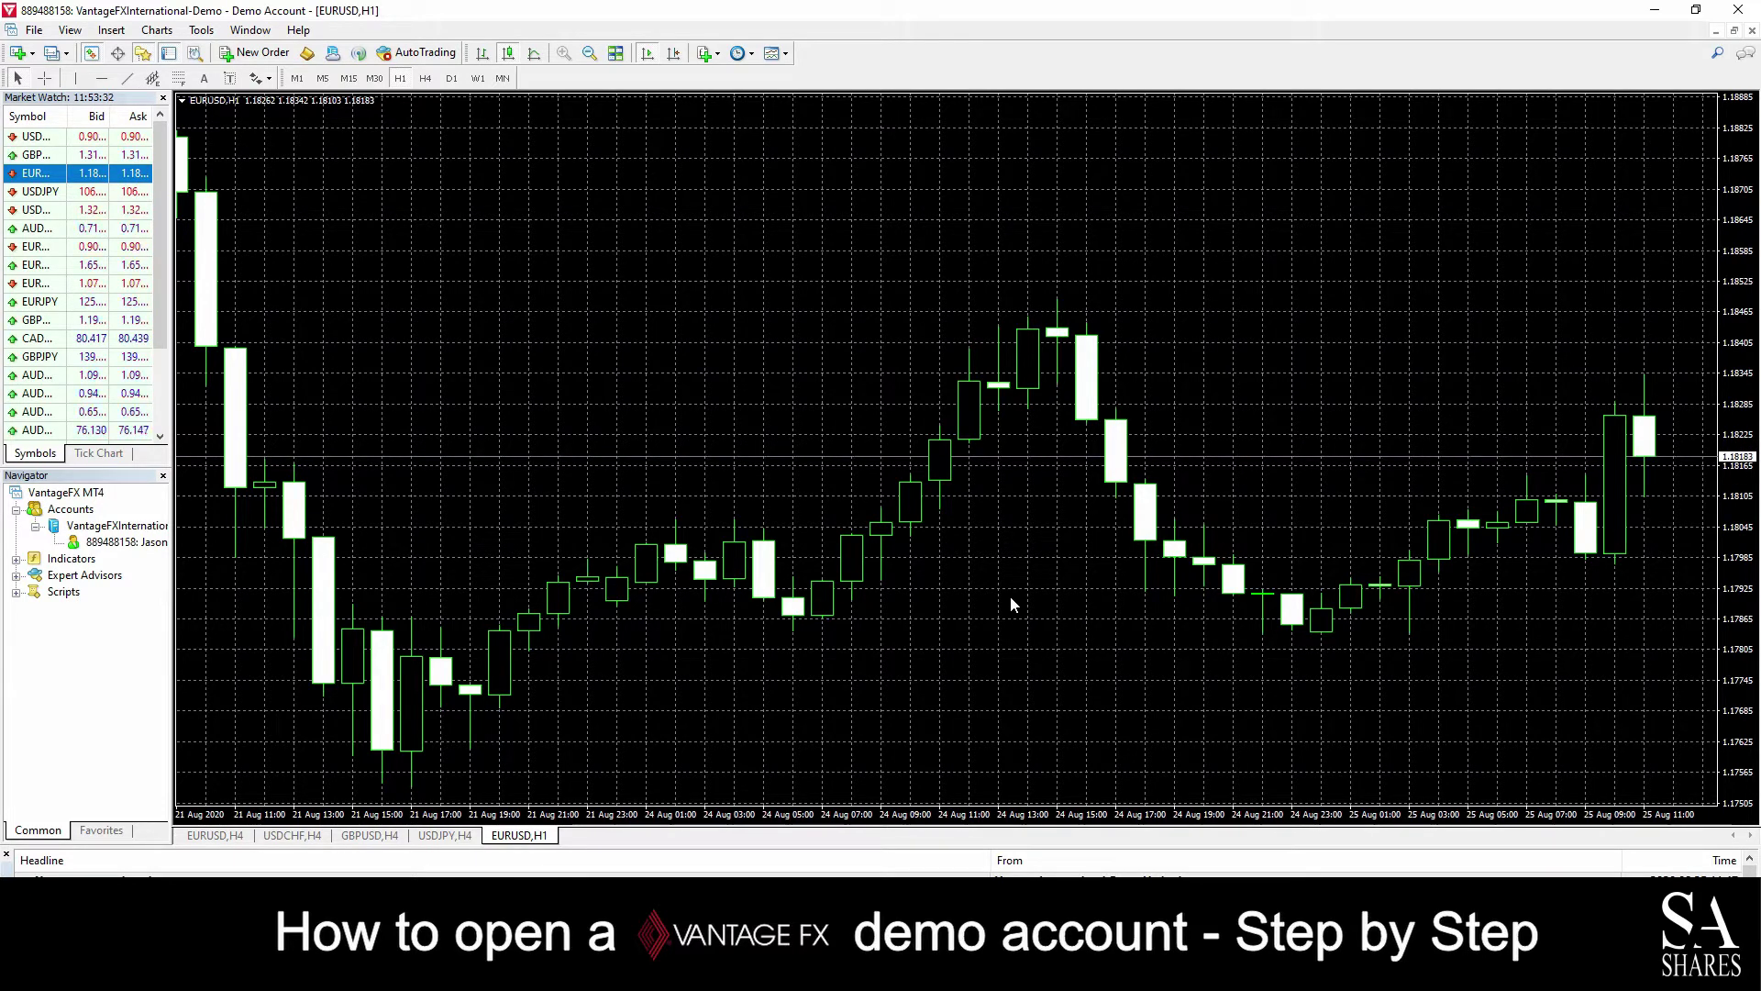
{"action": "right_click", "coordinate": [972, 544]}
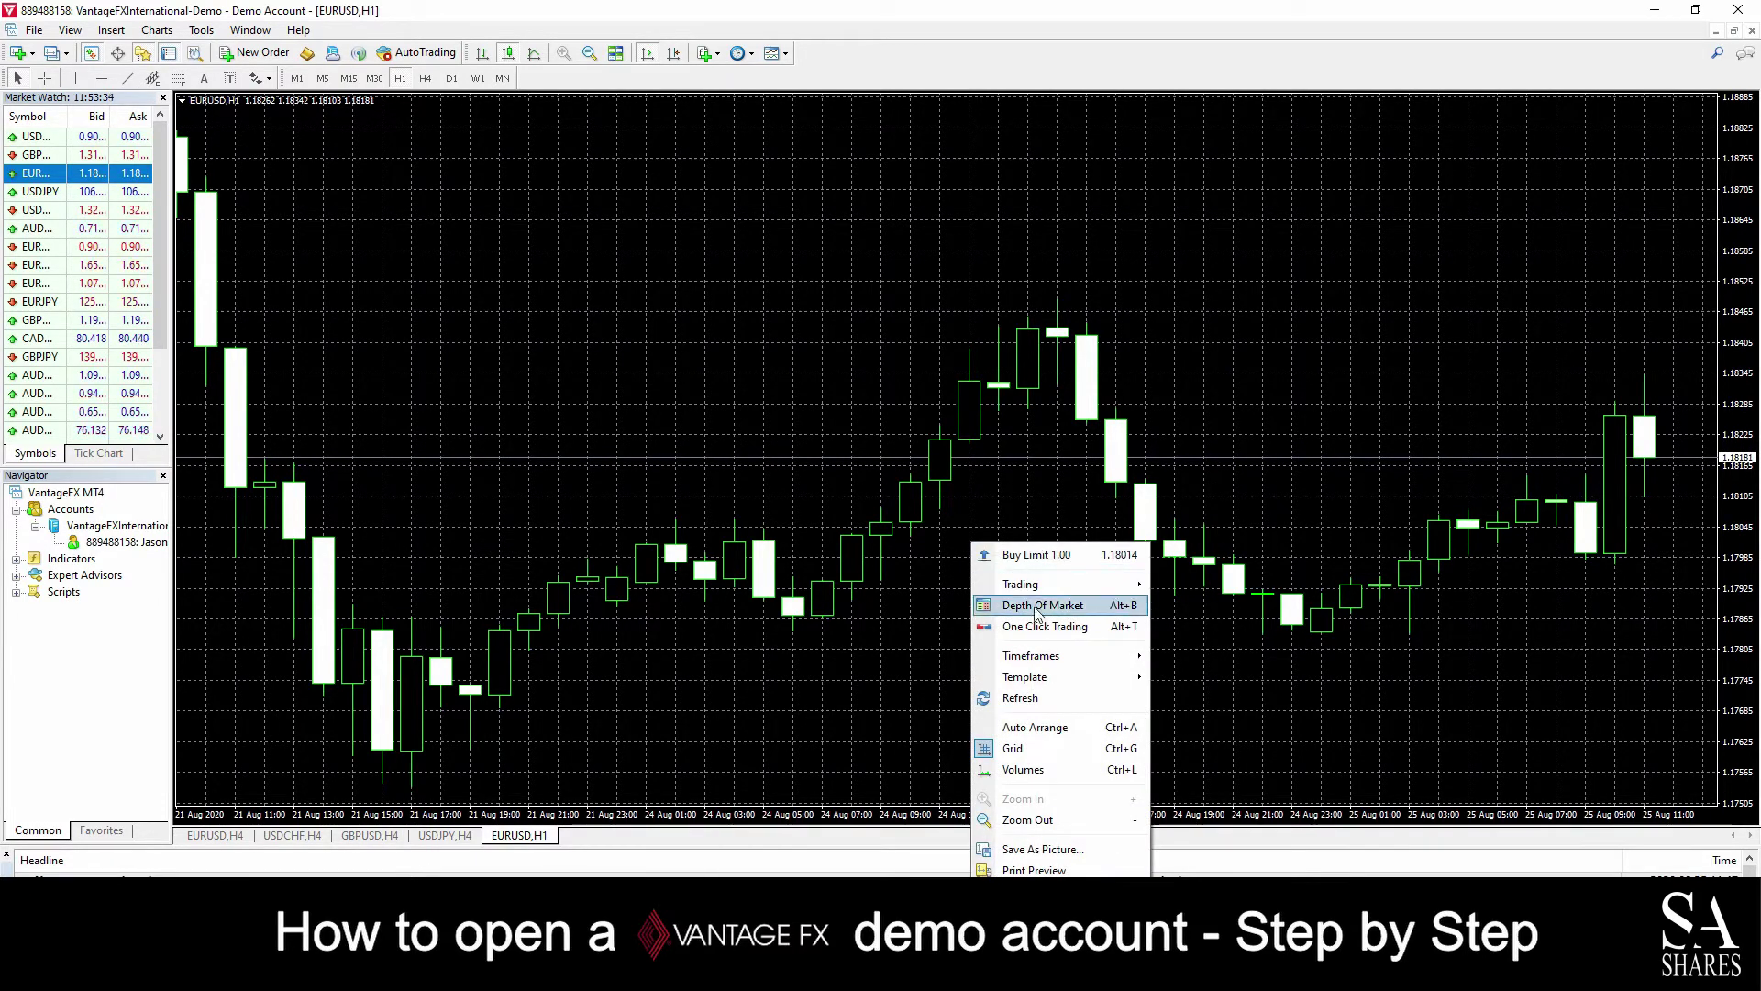
{"action": "left_click", "coordinate": [1075, 630]}
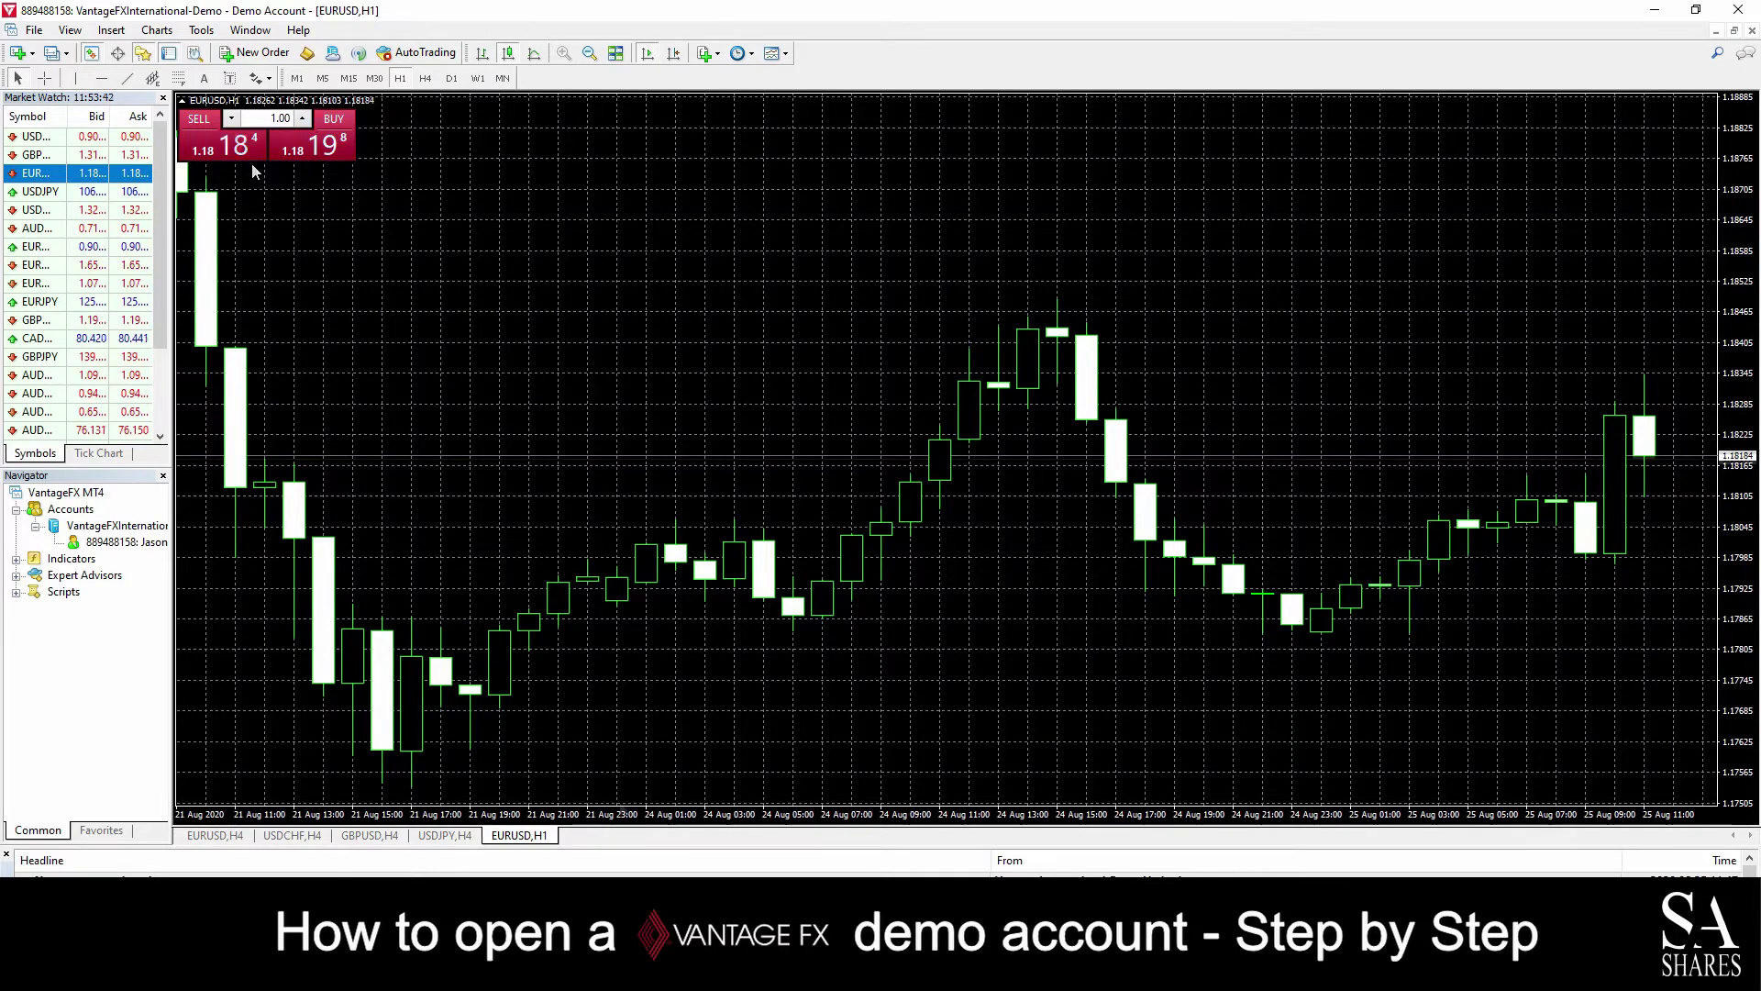
View the open USDJPY, GBPUSD, USDCHF and EURUSD H4 charts in turn, and return to the EURUSD,H1 chart.
{"action": "left_click", "coordinate": [439, 835]}
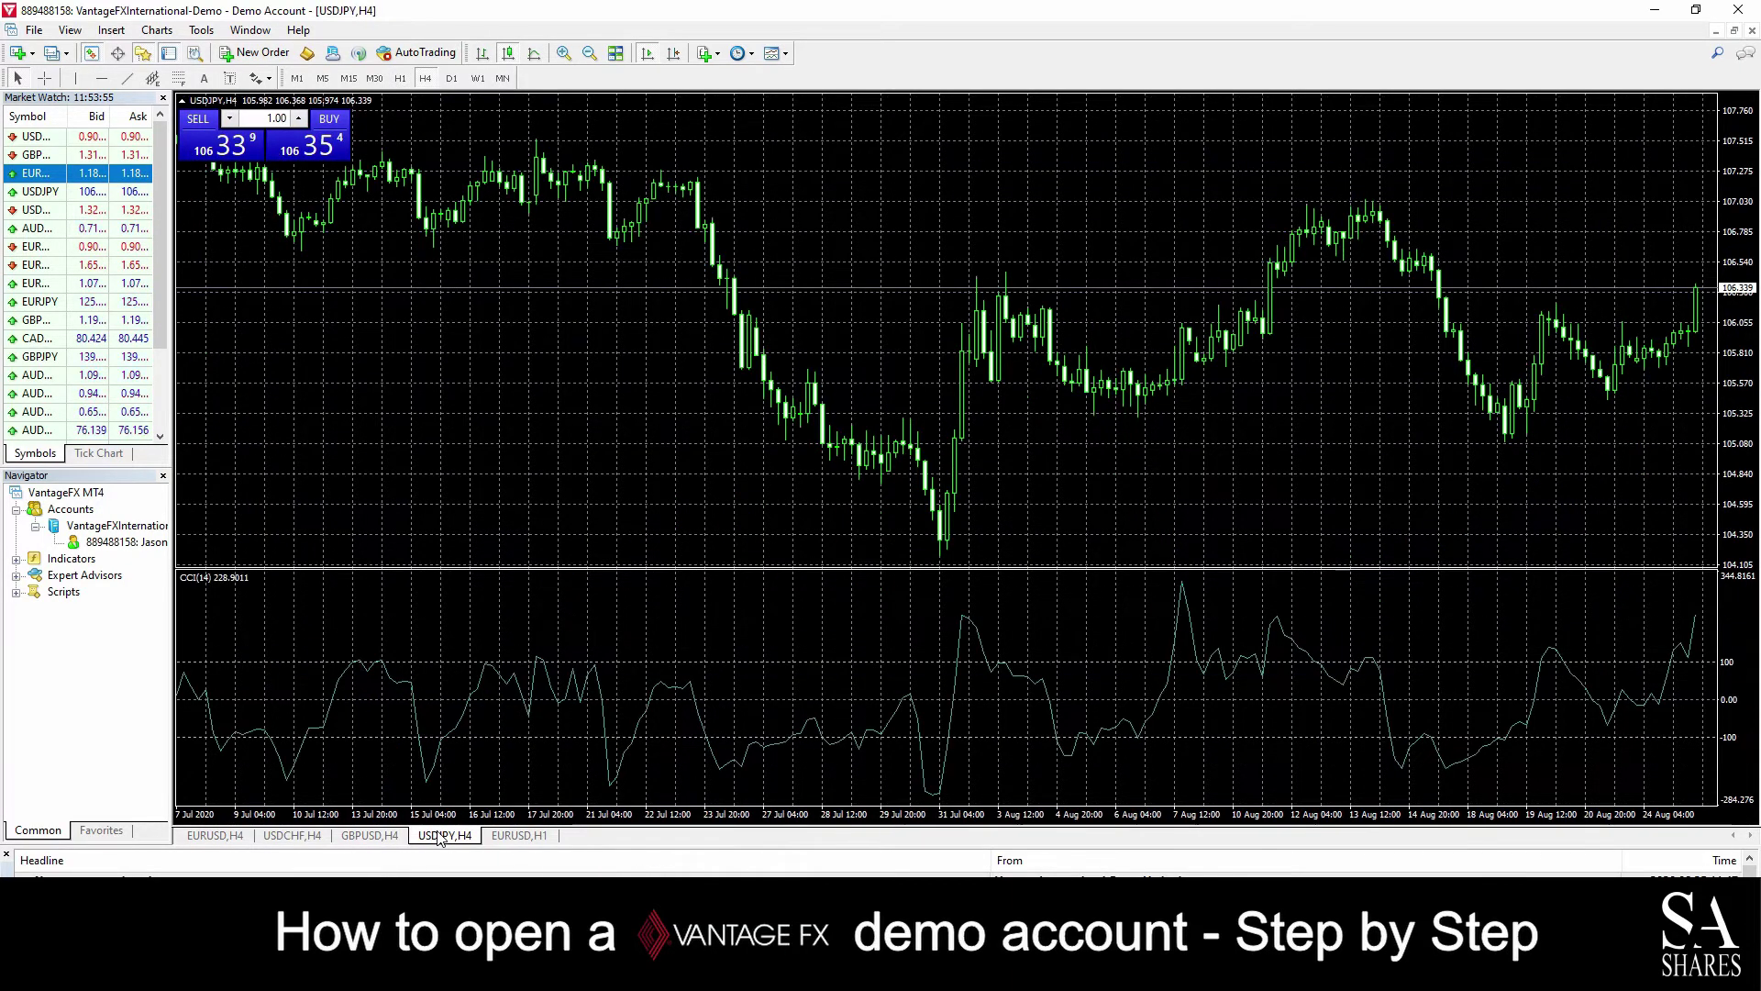
{"action": "left_click", "coordinate": [367, 837]}
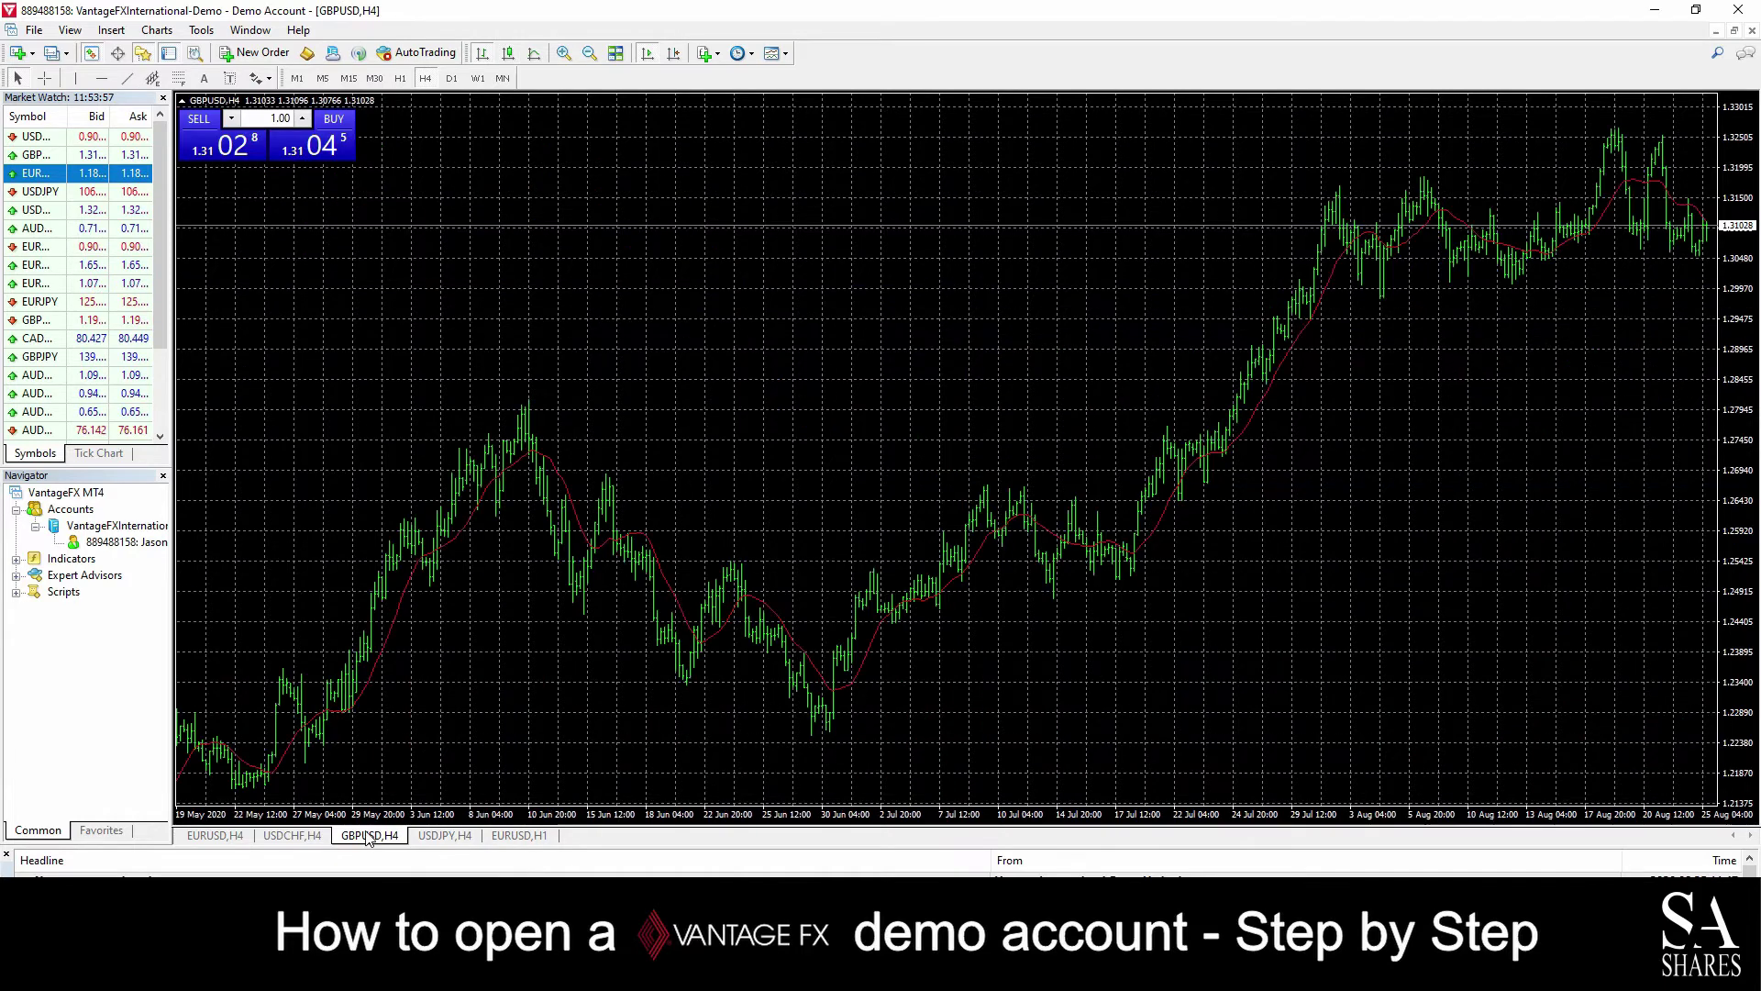
{"action": "left_click", "coordinate": [308, 835]}
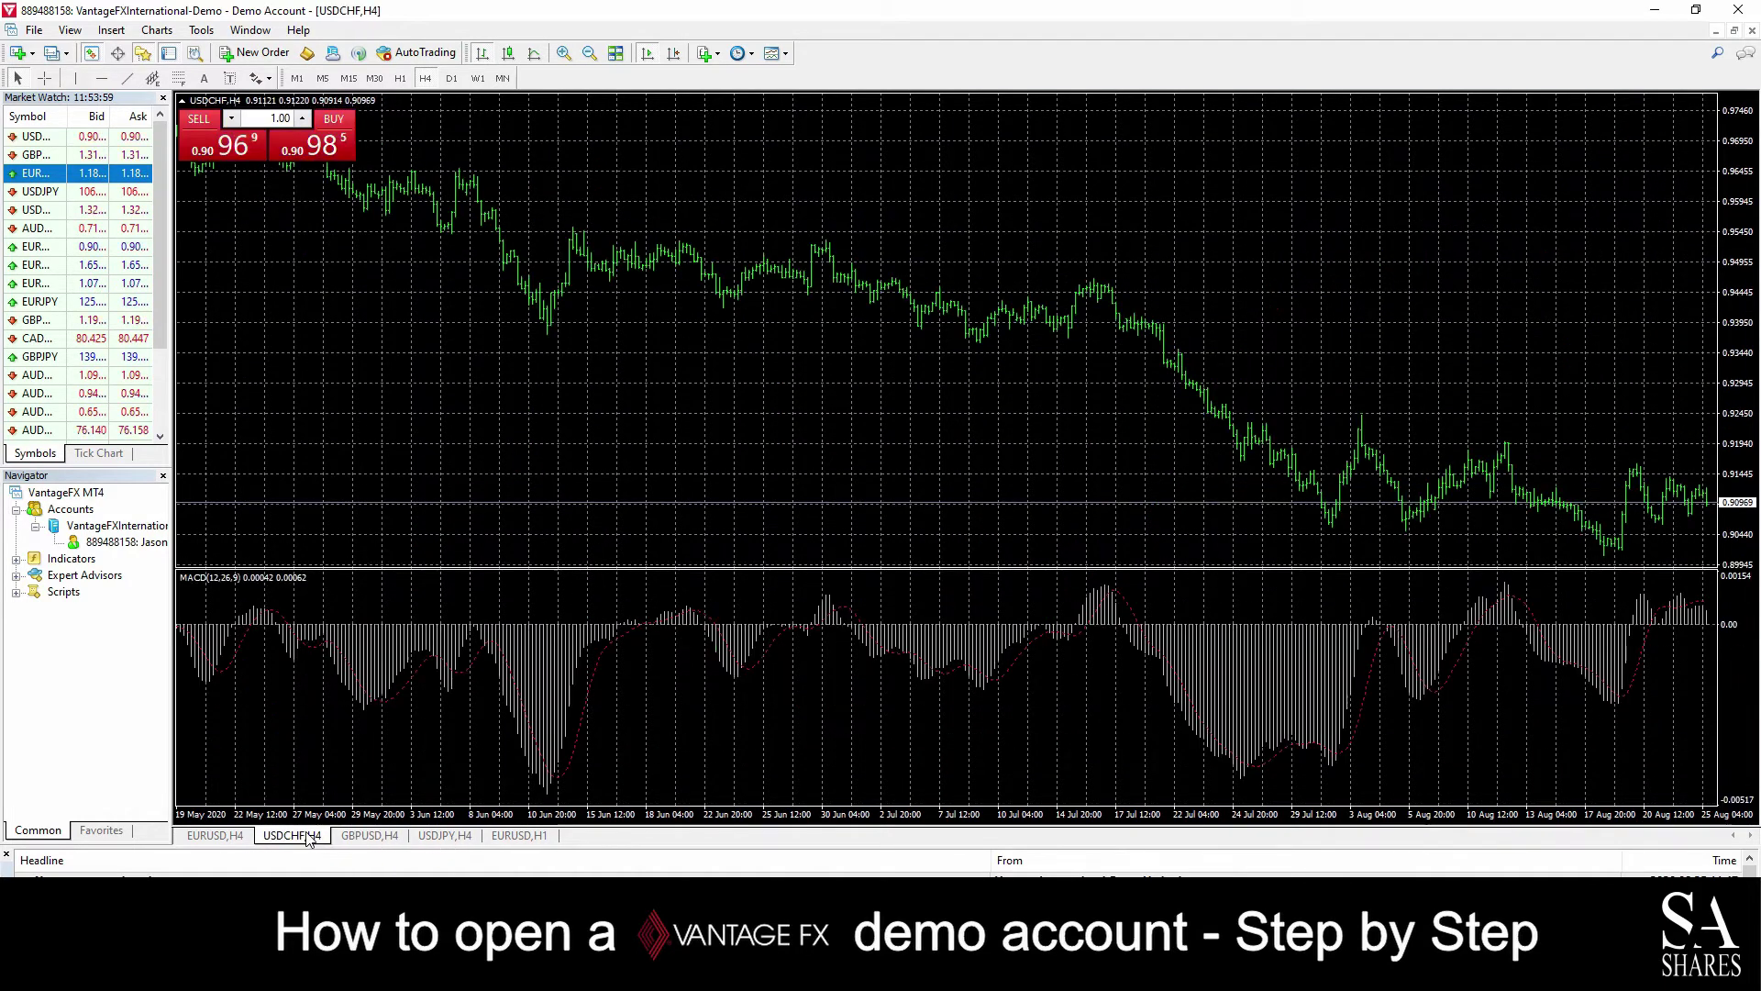
{"action": "left_click", "coordinate": [242, 838]}
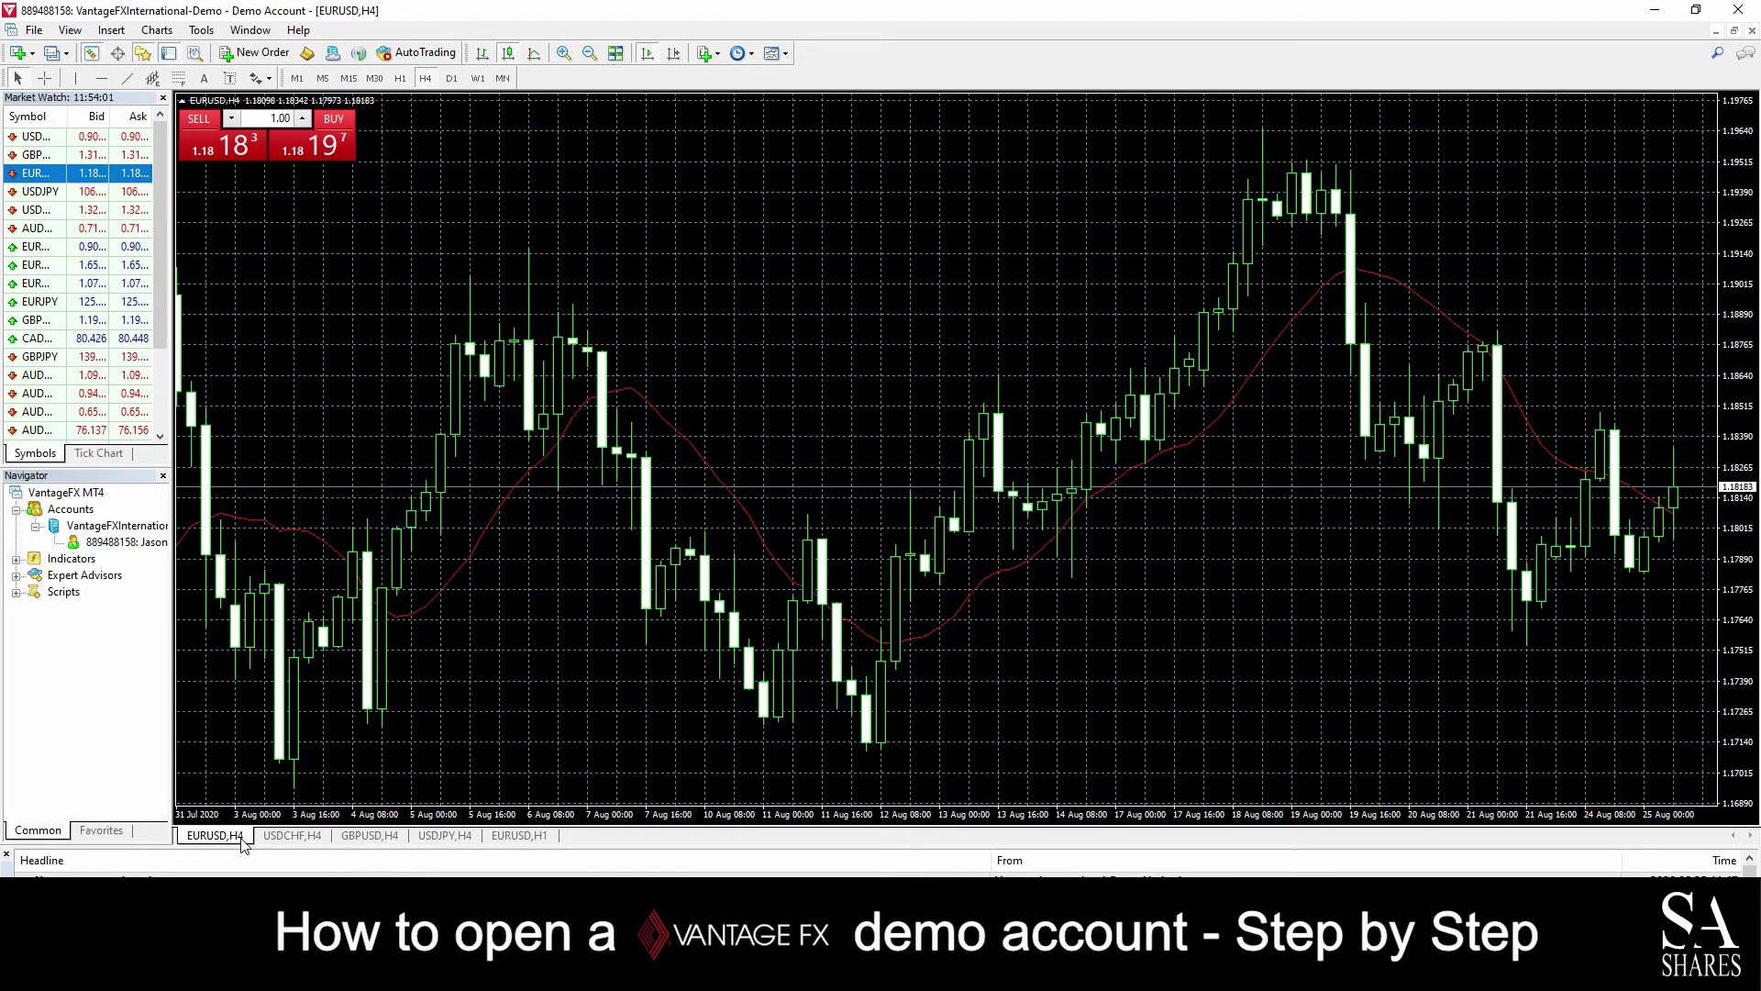
{"action": "left_click", "coordinate": [523, 838]}
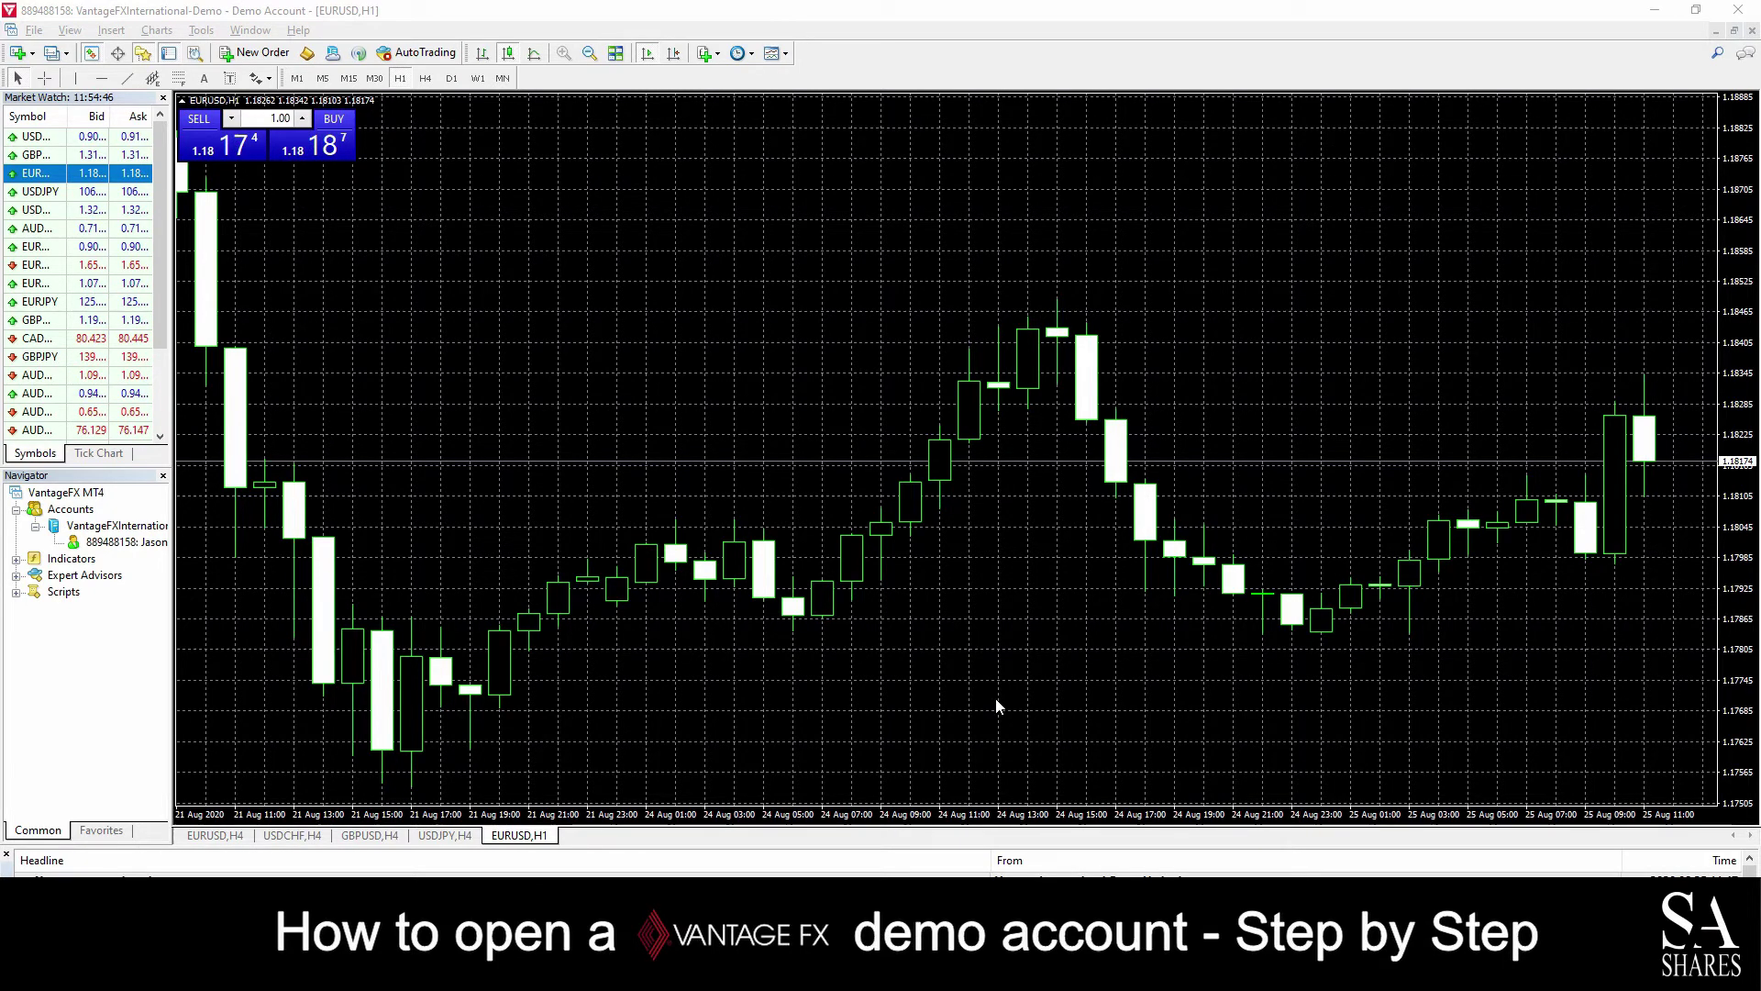
Check the available video guides and open the Help Topics user guide.
{"action": "left_click", "coordinate": [299, 30]}
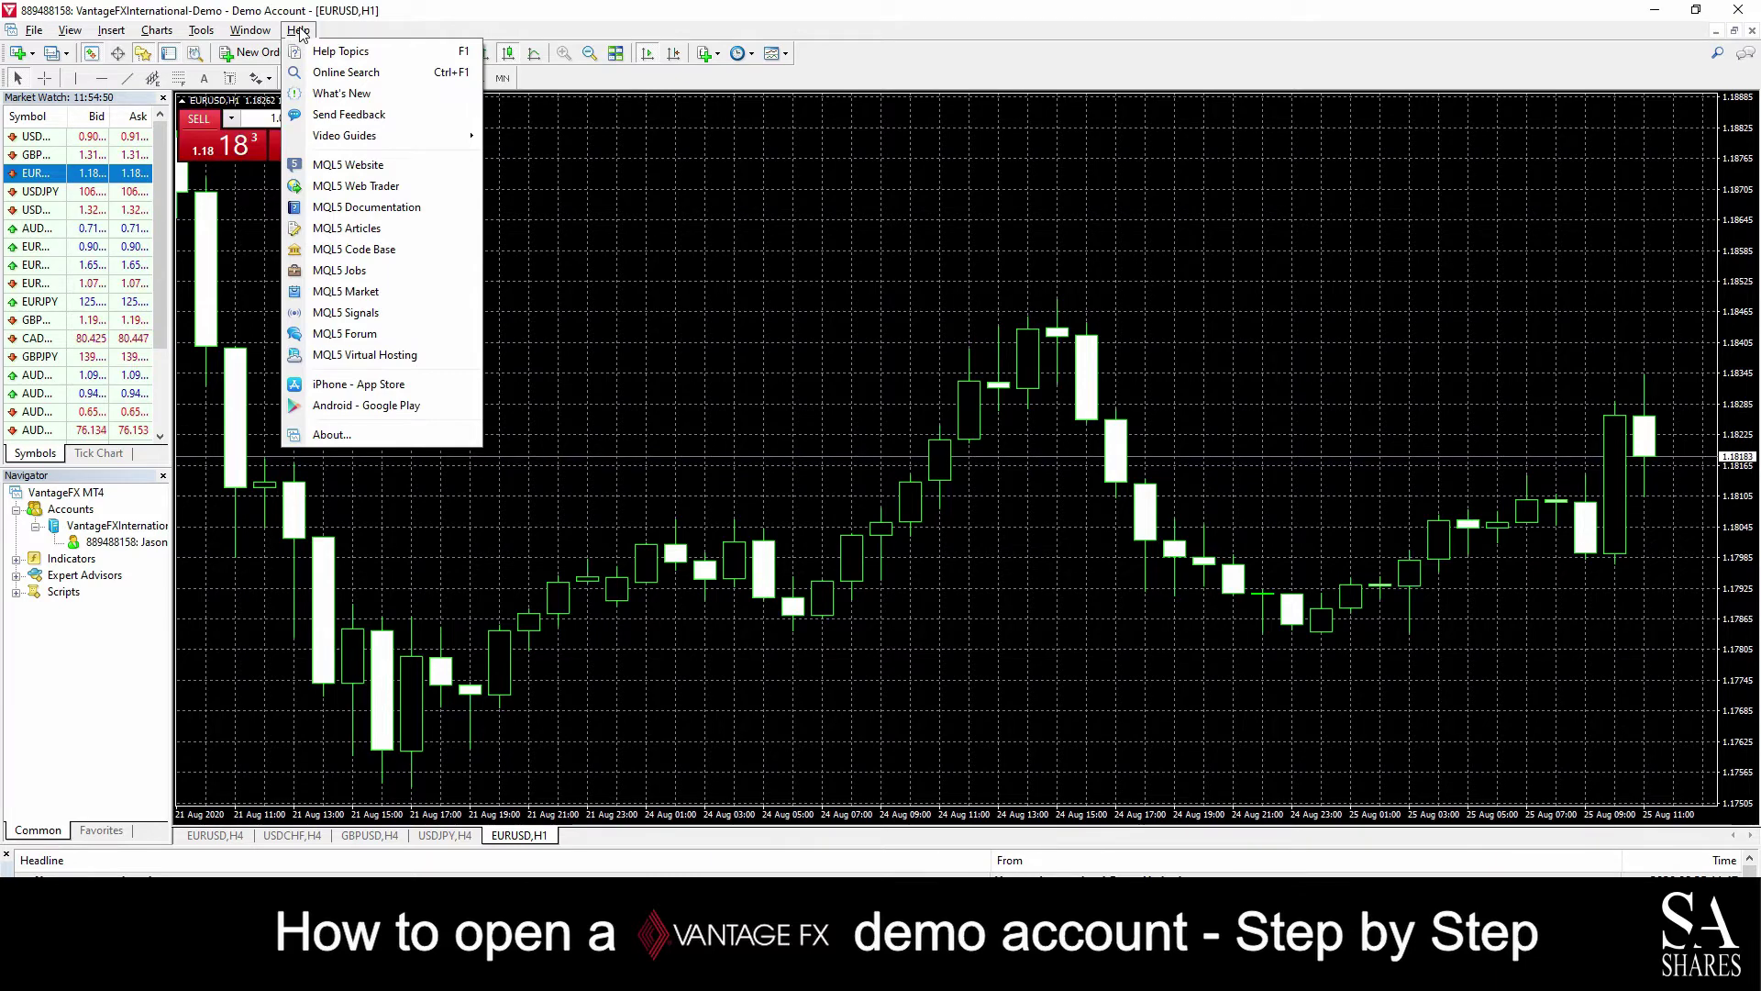
{"action": "mouse_move", "coordinate": [353, 137]}
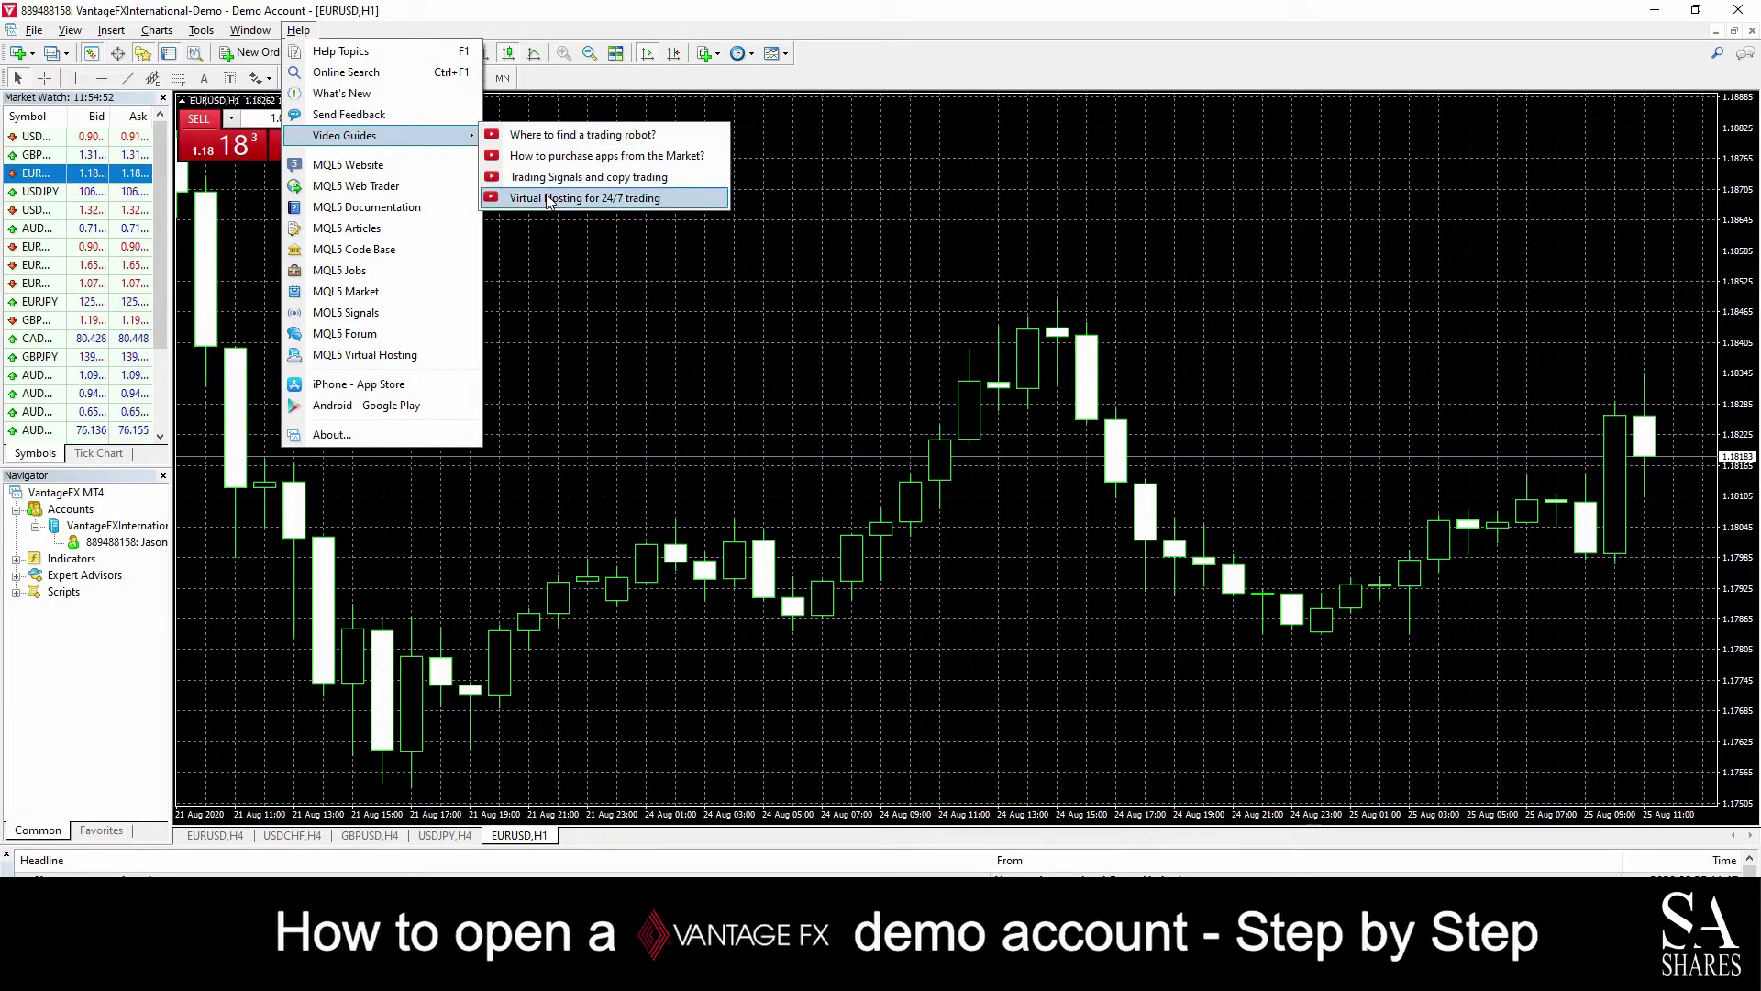
{"action": "left_click", "coordinate": [321, 51]}
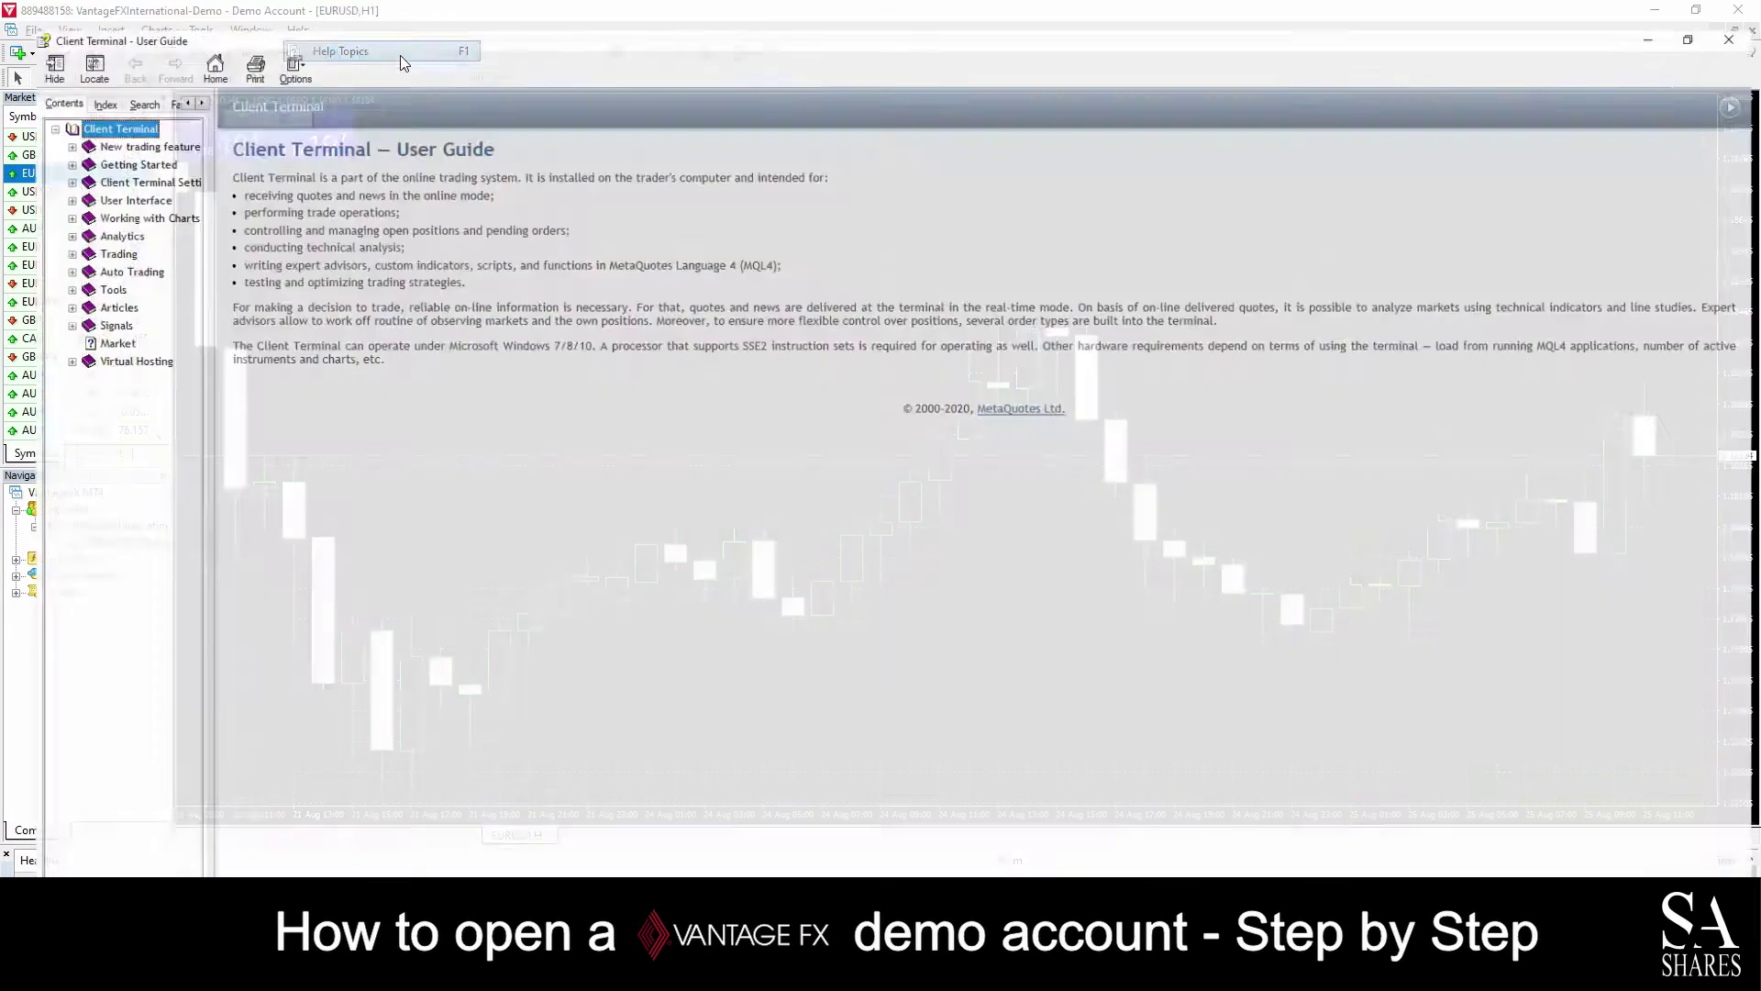